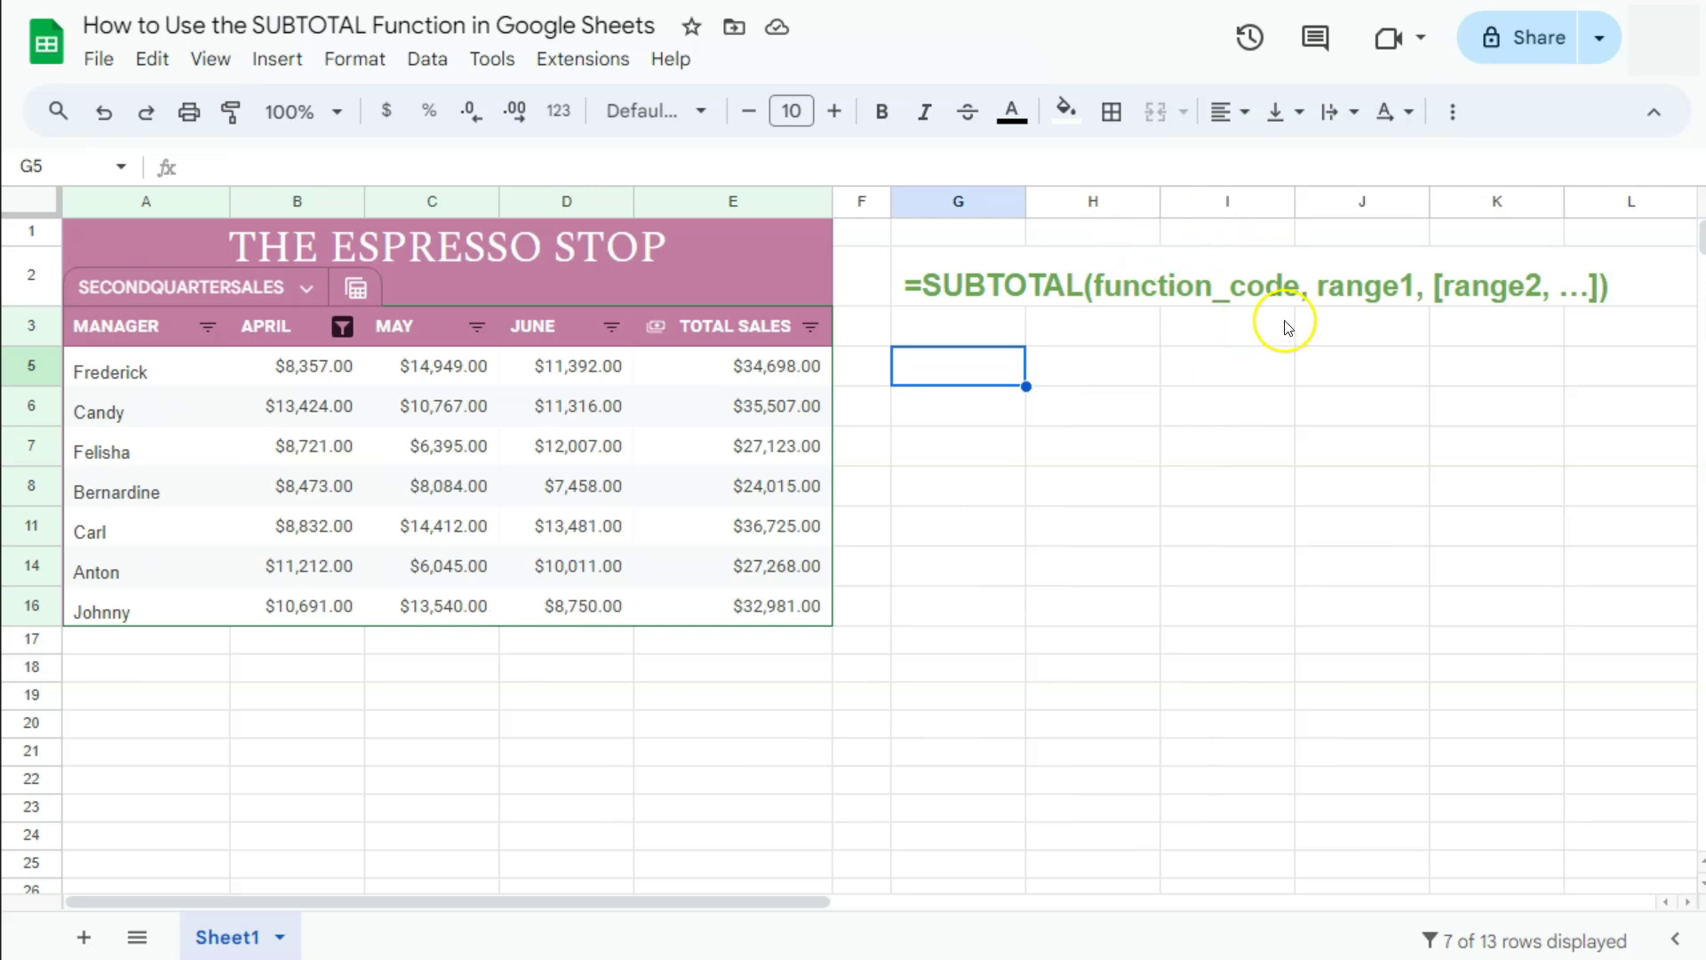
- Check the SUBTOTAL note in G2 and select April values B5:B16 to see their sum
left_click(983, 277)
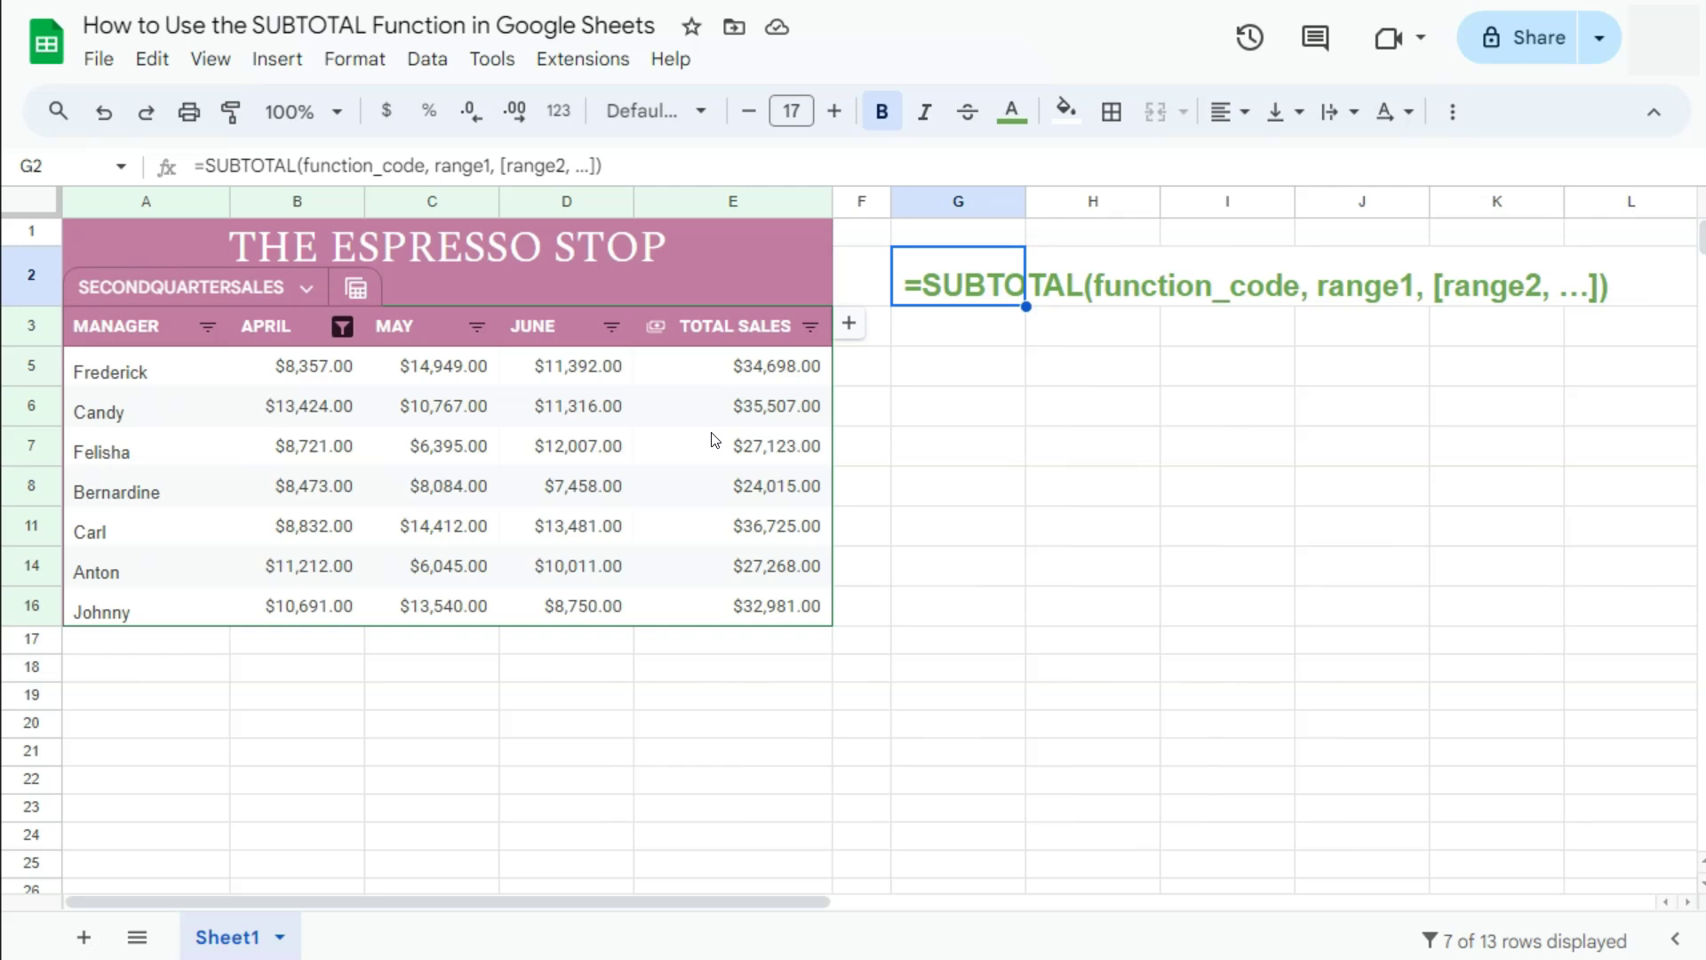
left_click(334, 382)
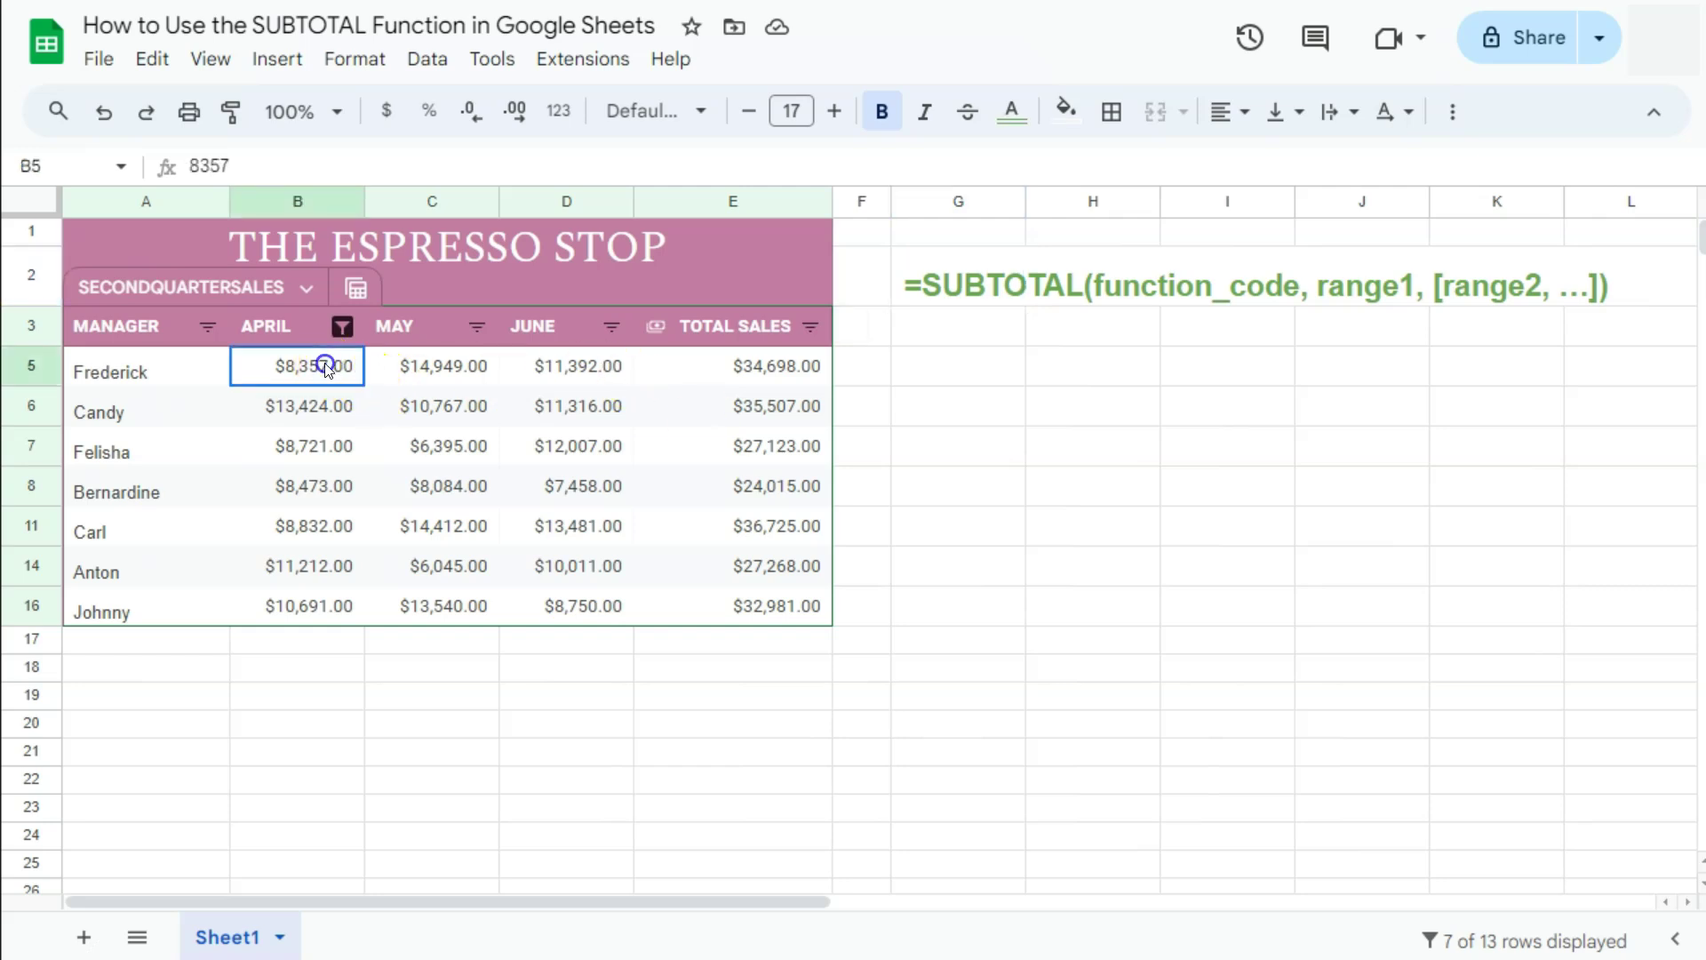
left_click_drag(334, 386, 335, 604)
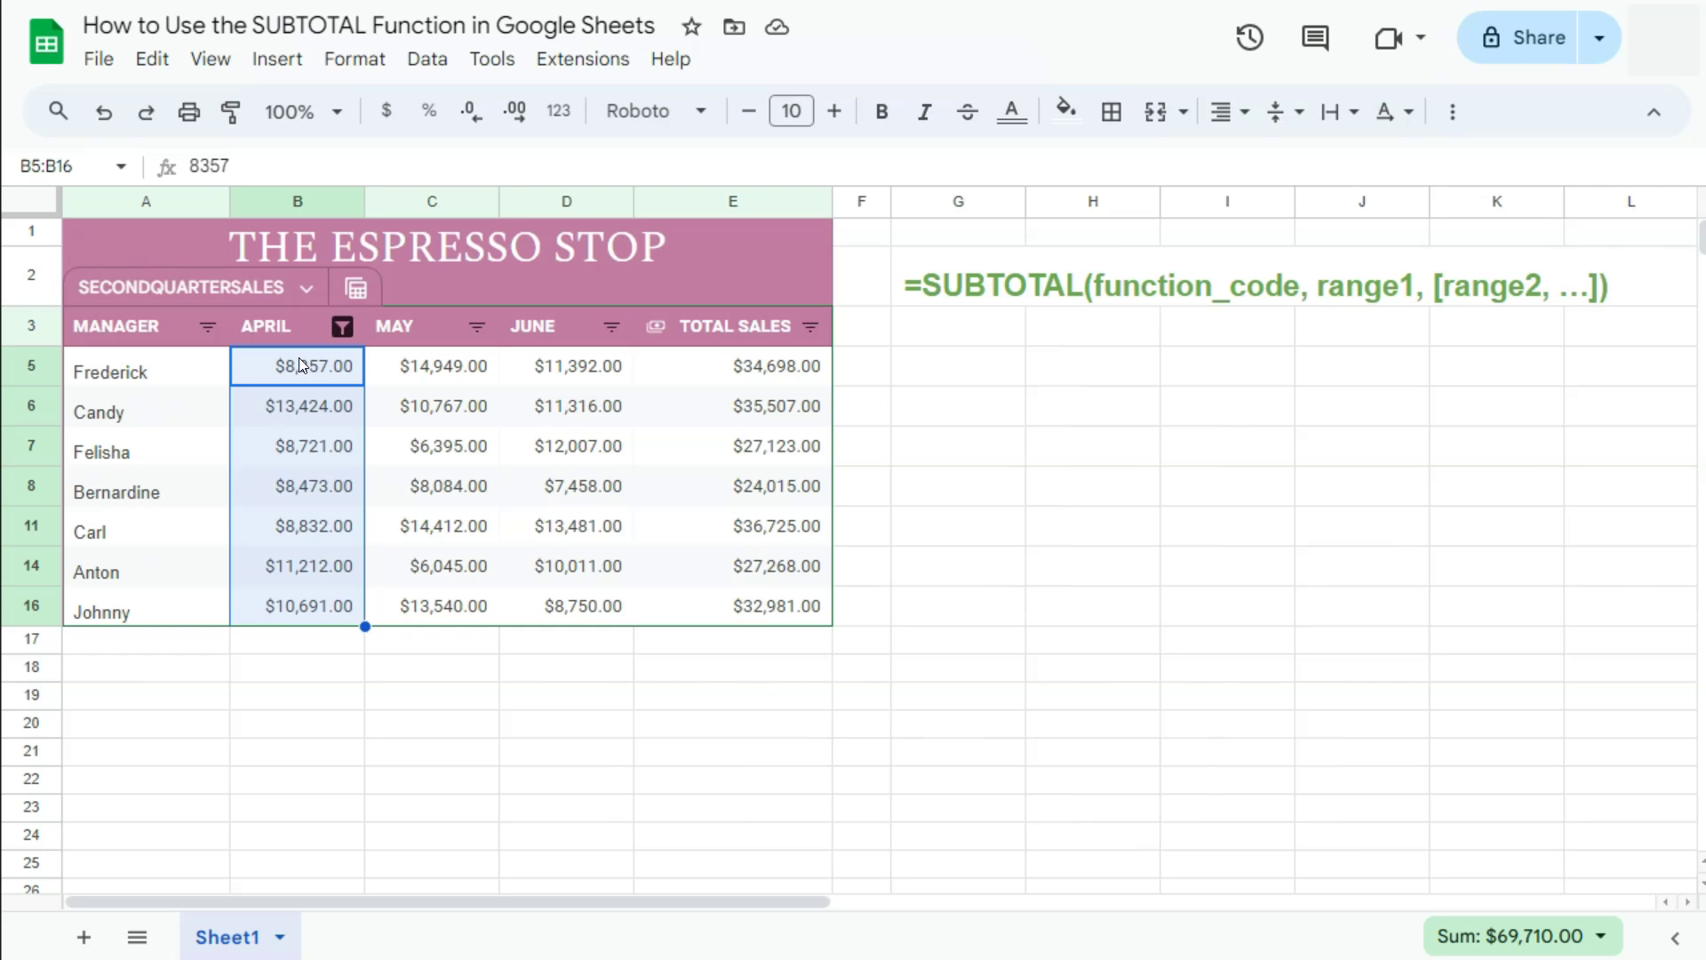
- Enter =SUM(B5:B16) in G5 for $102,085.00, then reselect B5:B16 to compare the status-bar sum
left_click(983, 385)
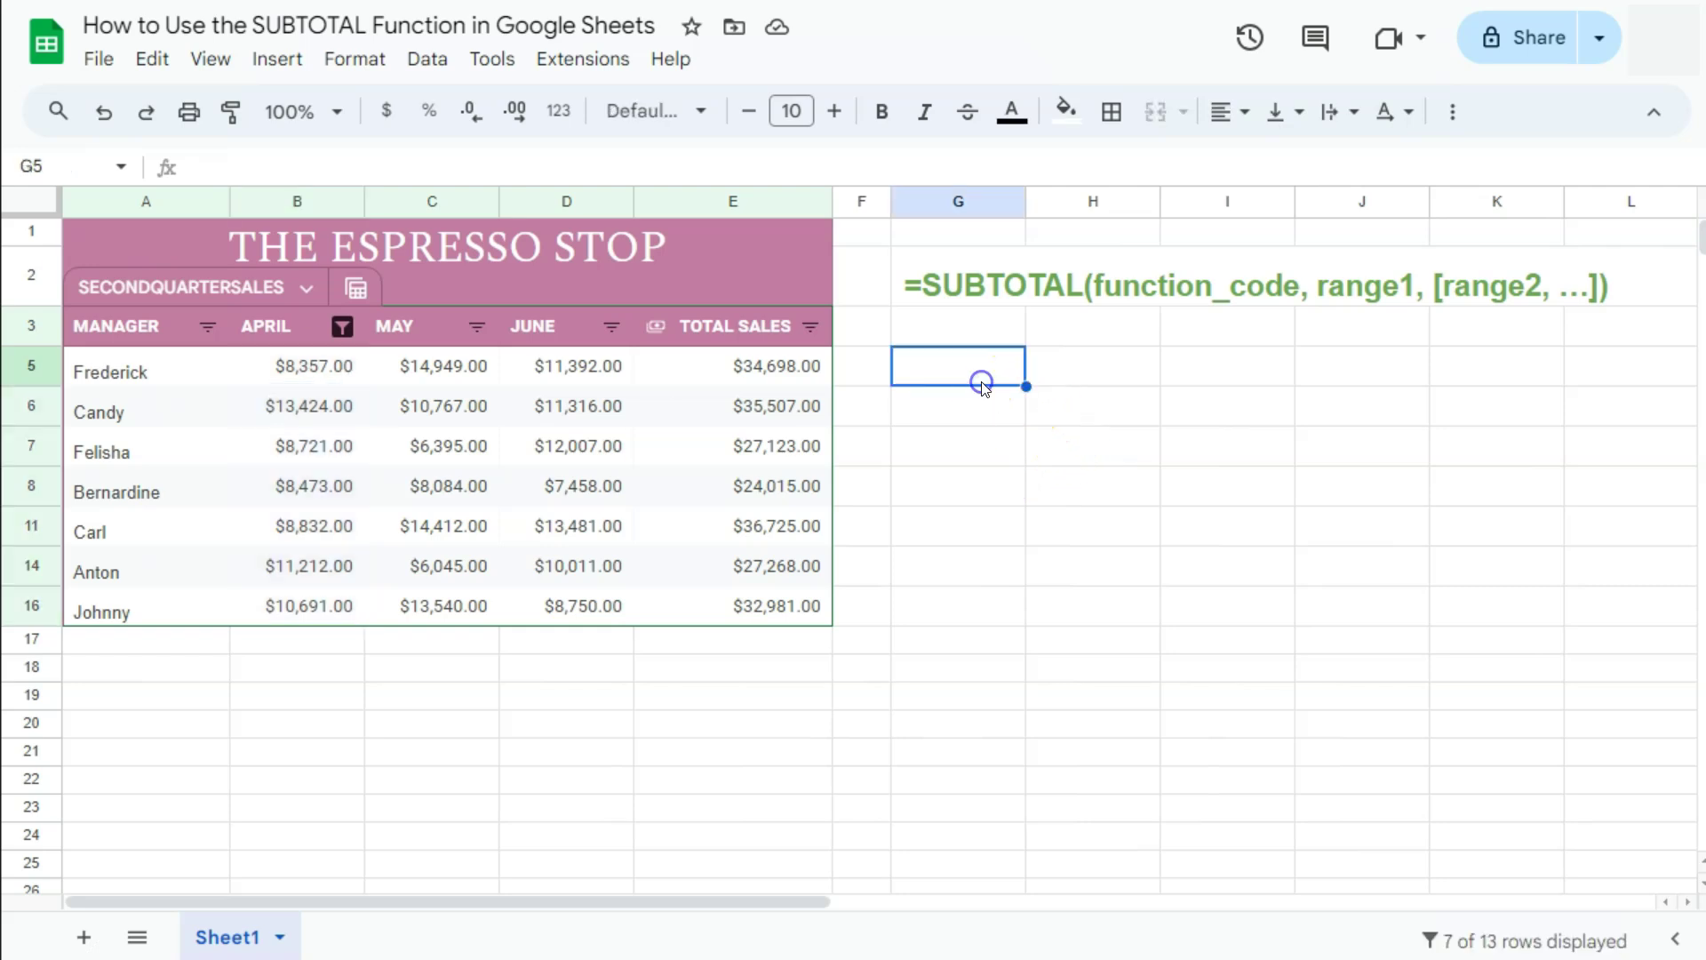
type("=sum")
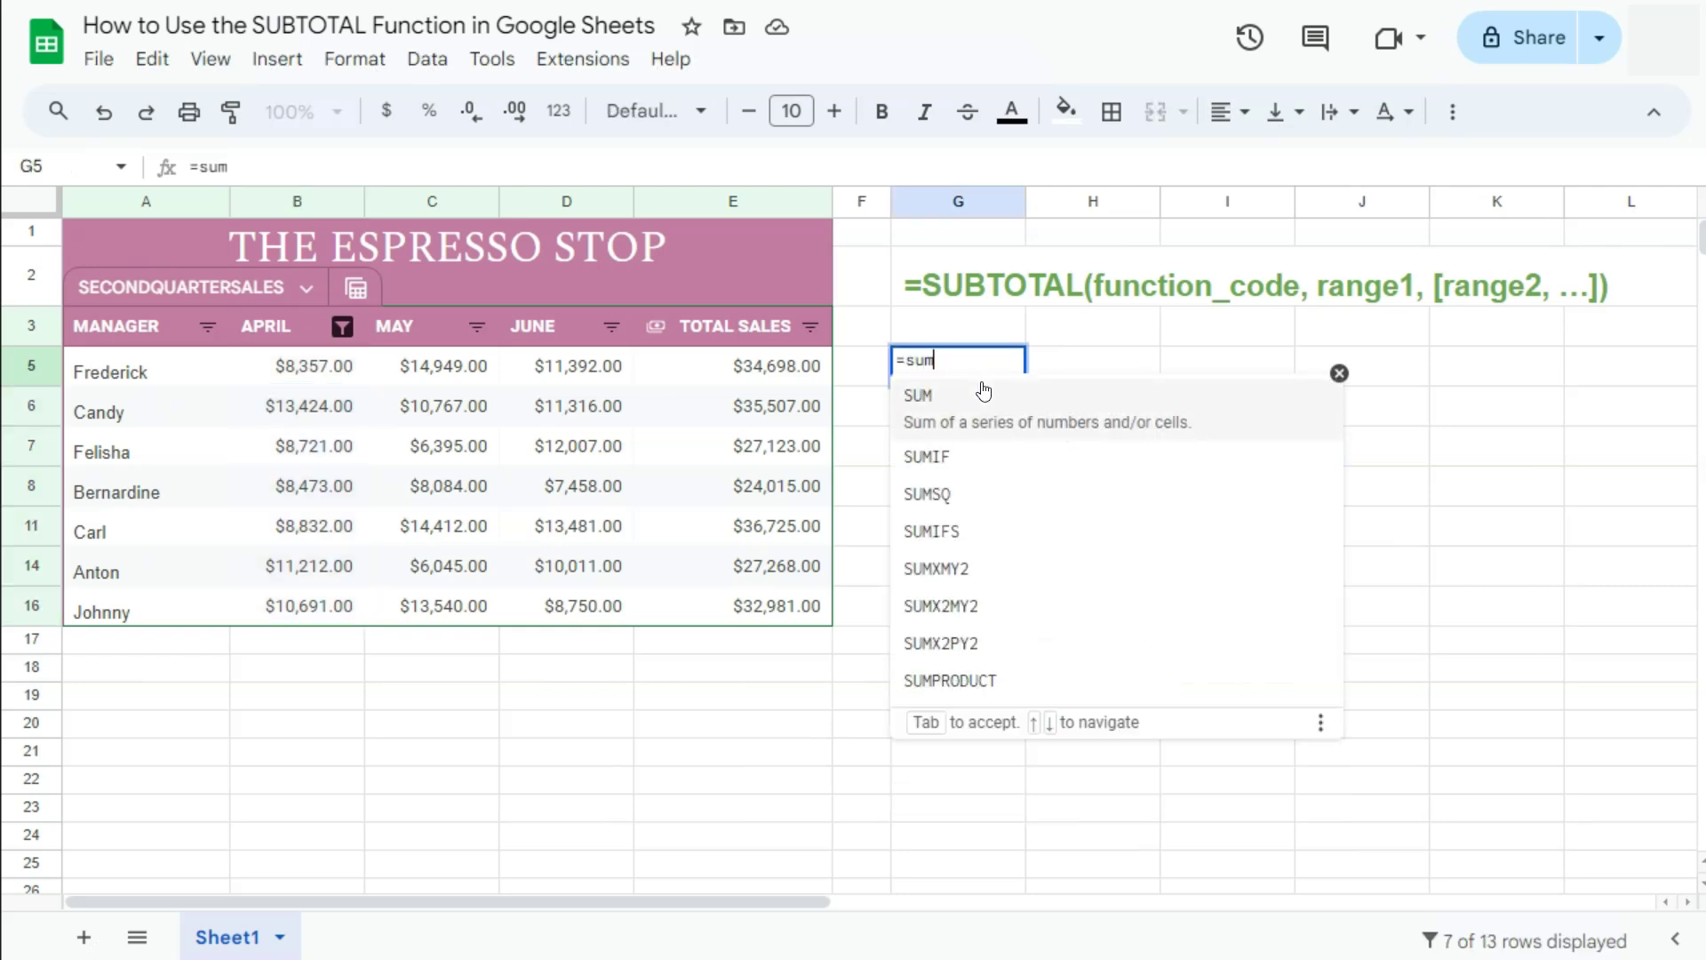
left_click(957, 391)
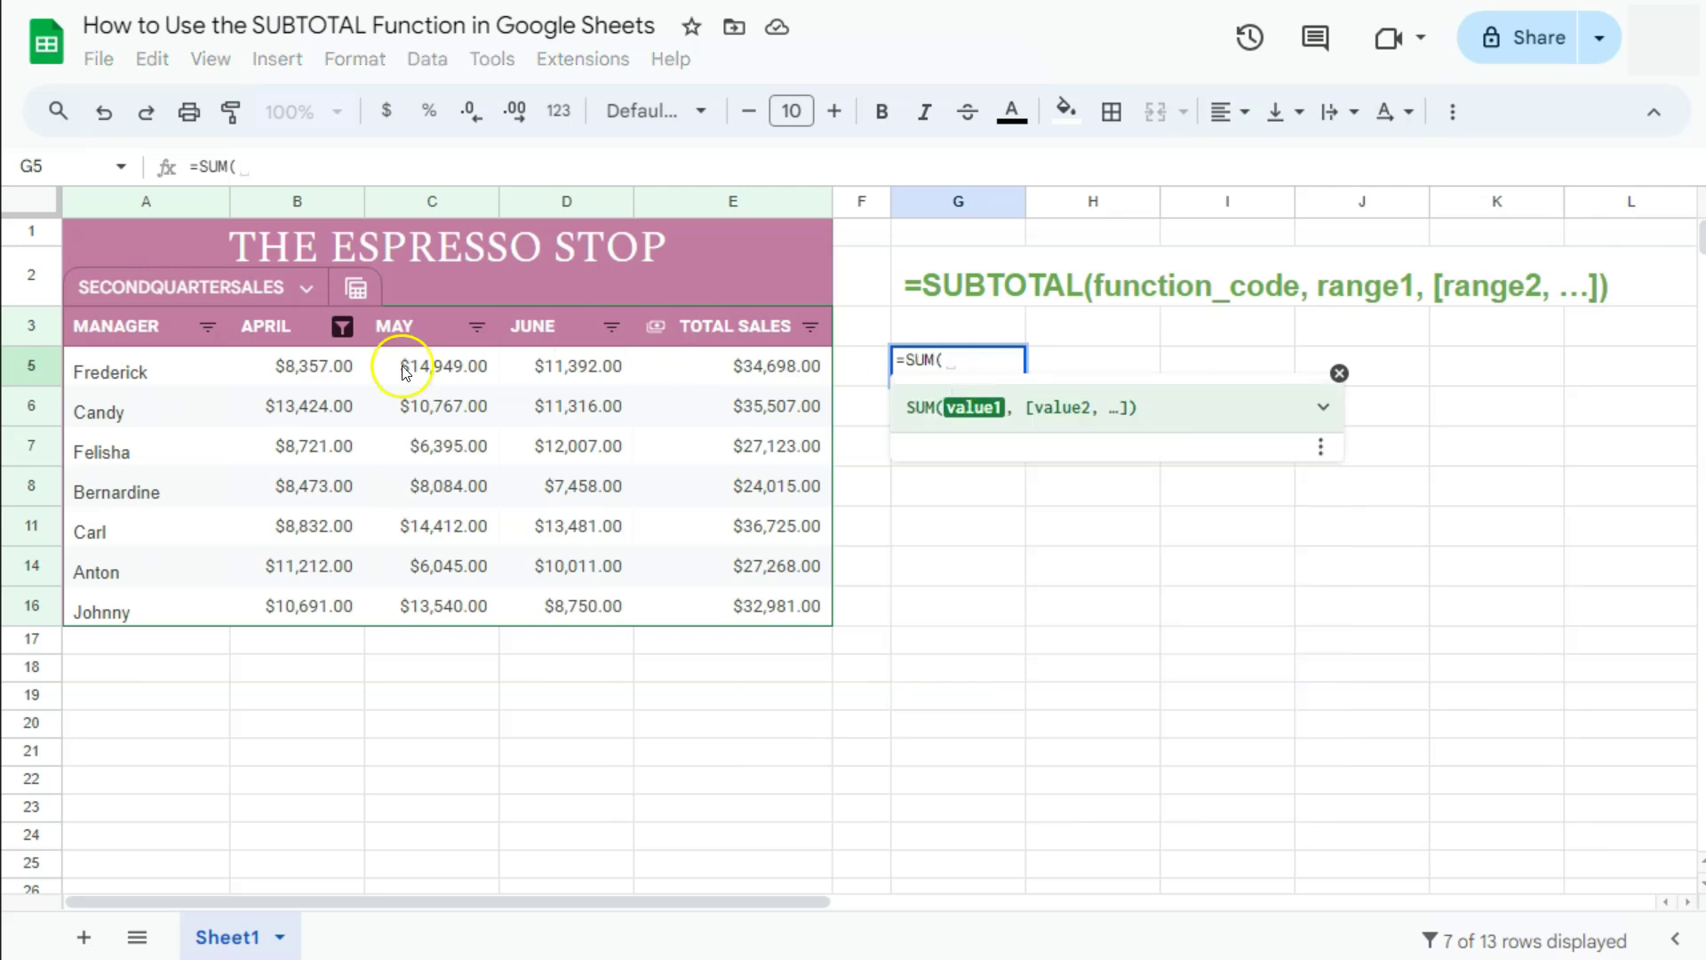
left_click_drag(327, 365, 329, 603)
key("Return")
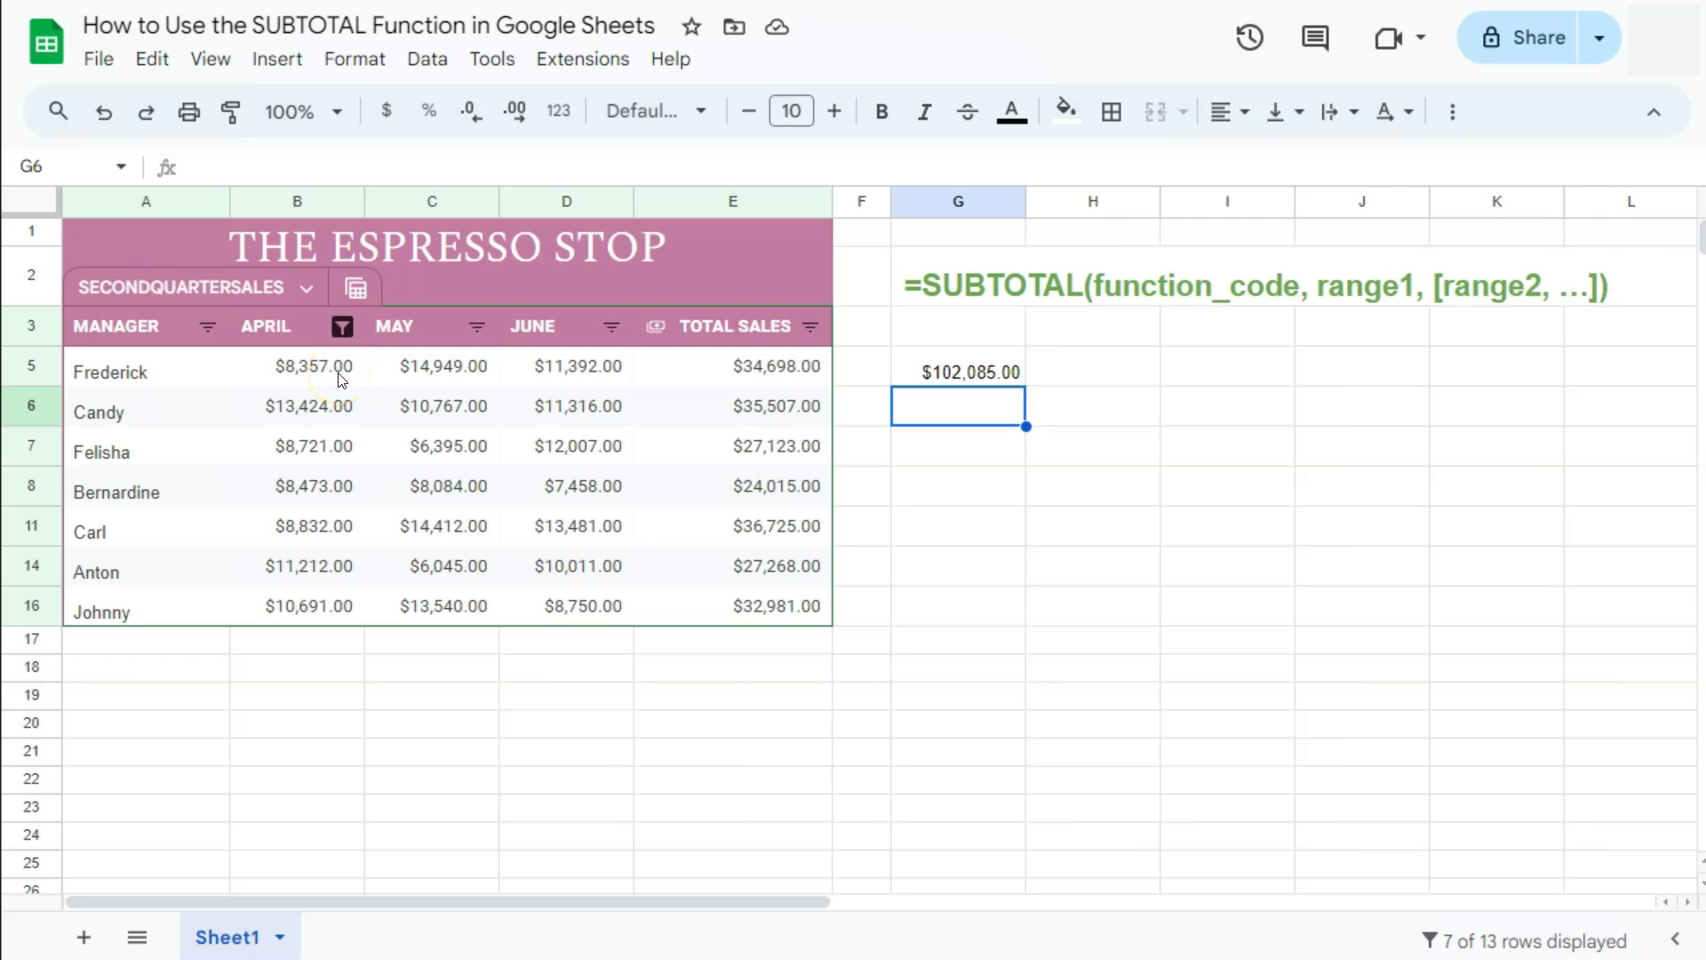
left_click(323, 366)
left_click_drag(323, 366, 322, 608)
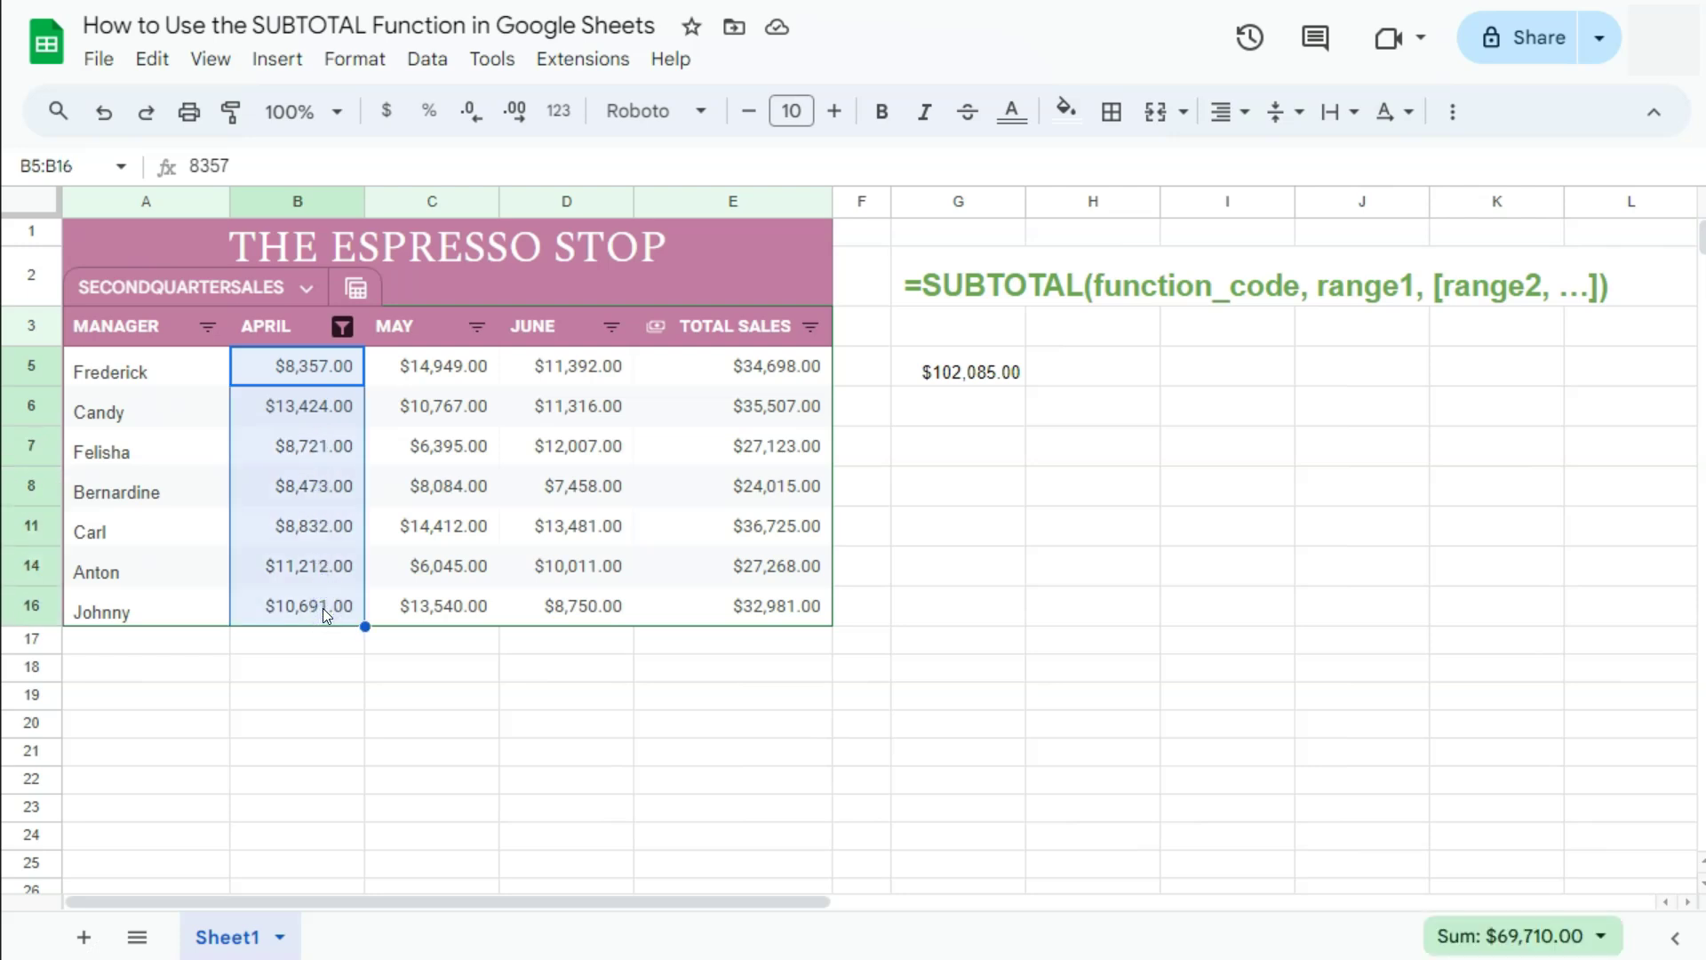
- Start a =SUBTOTAL( formula in G6 and expand the hint's full argument descriptions
left_click(984, 414)
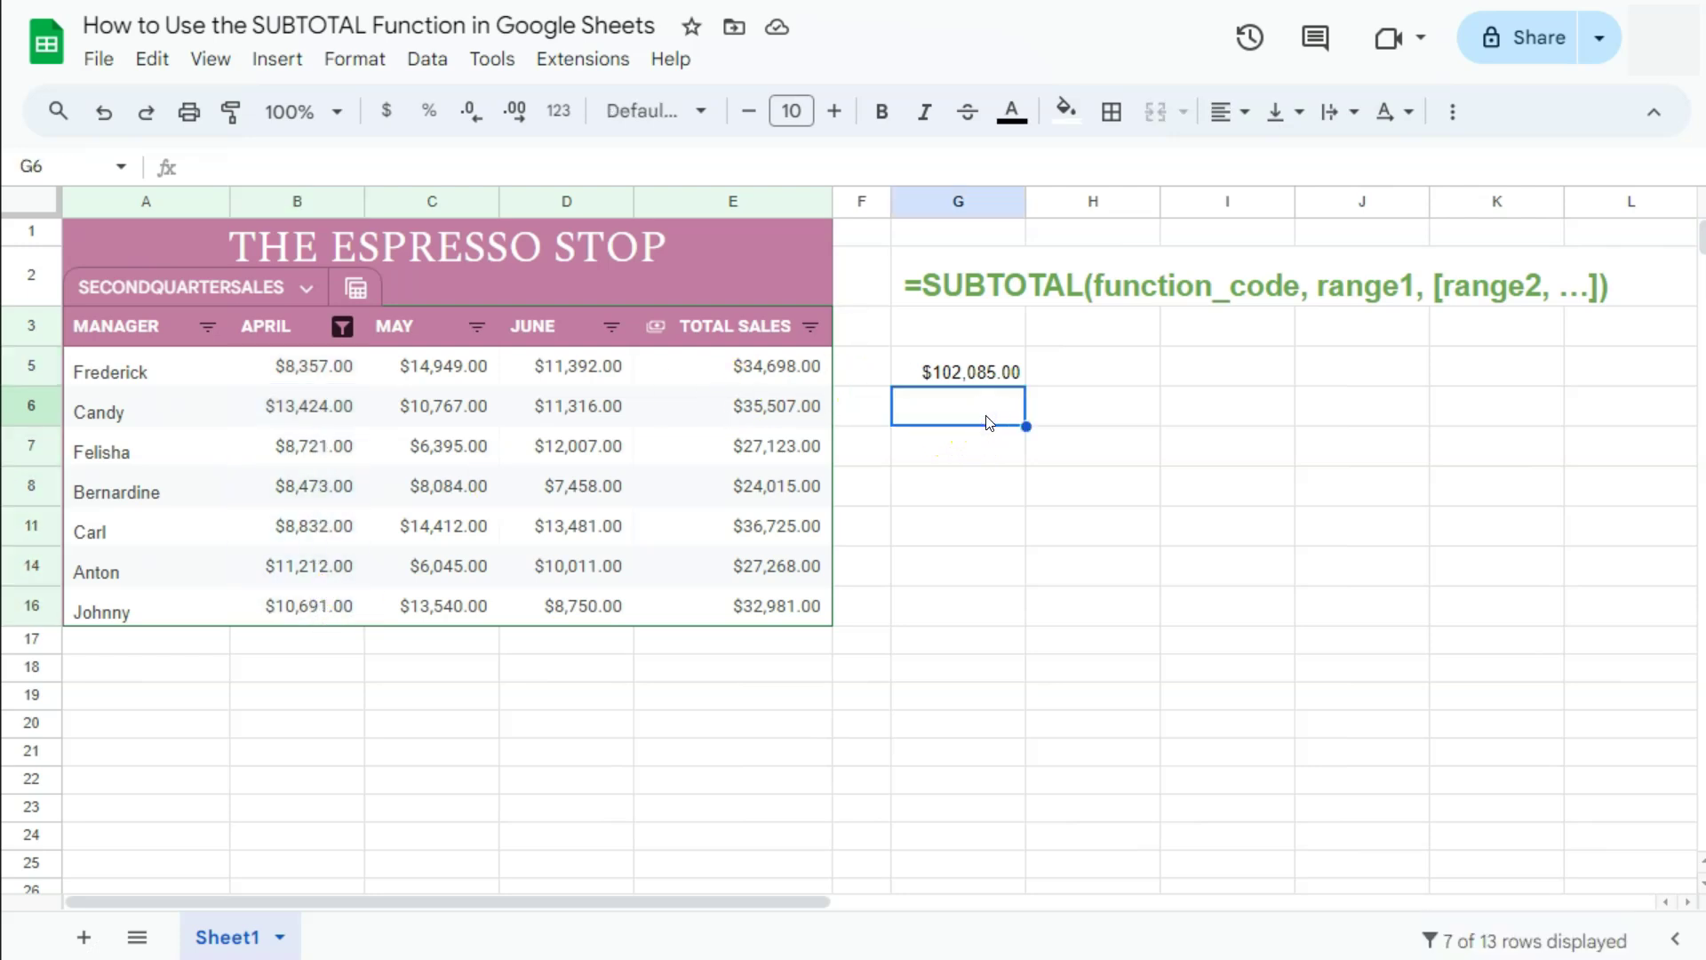
type("=sub")
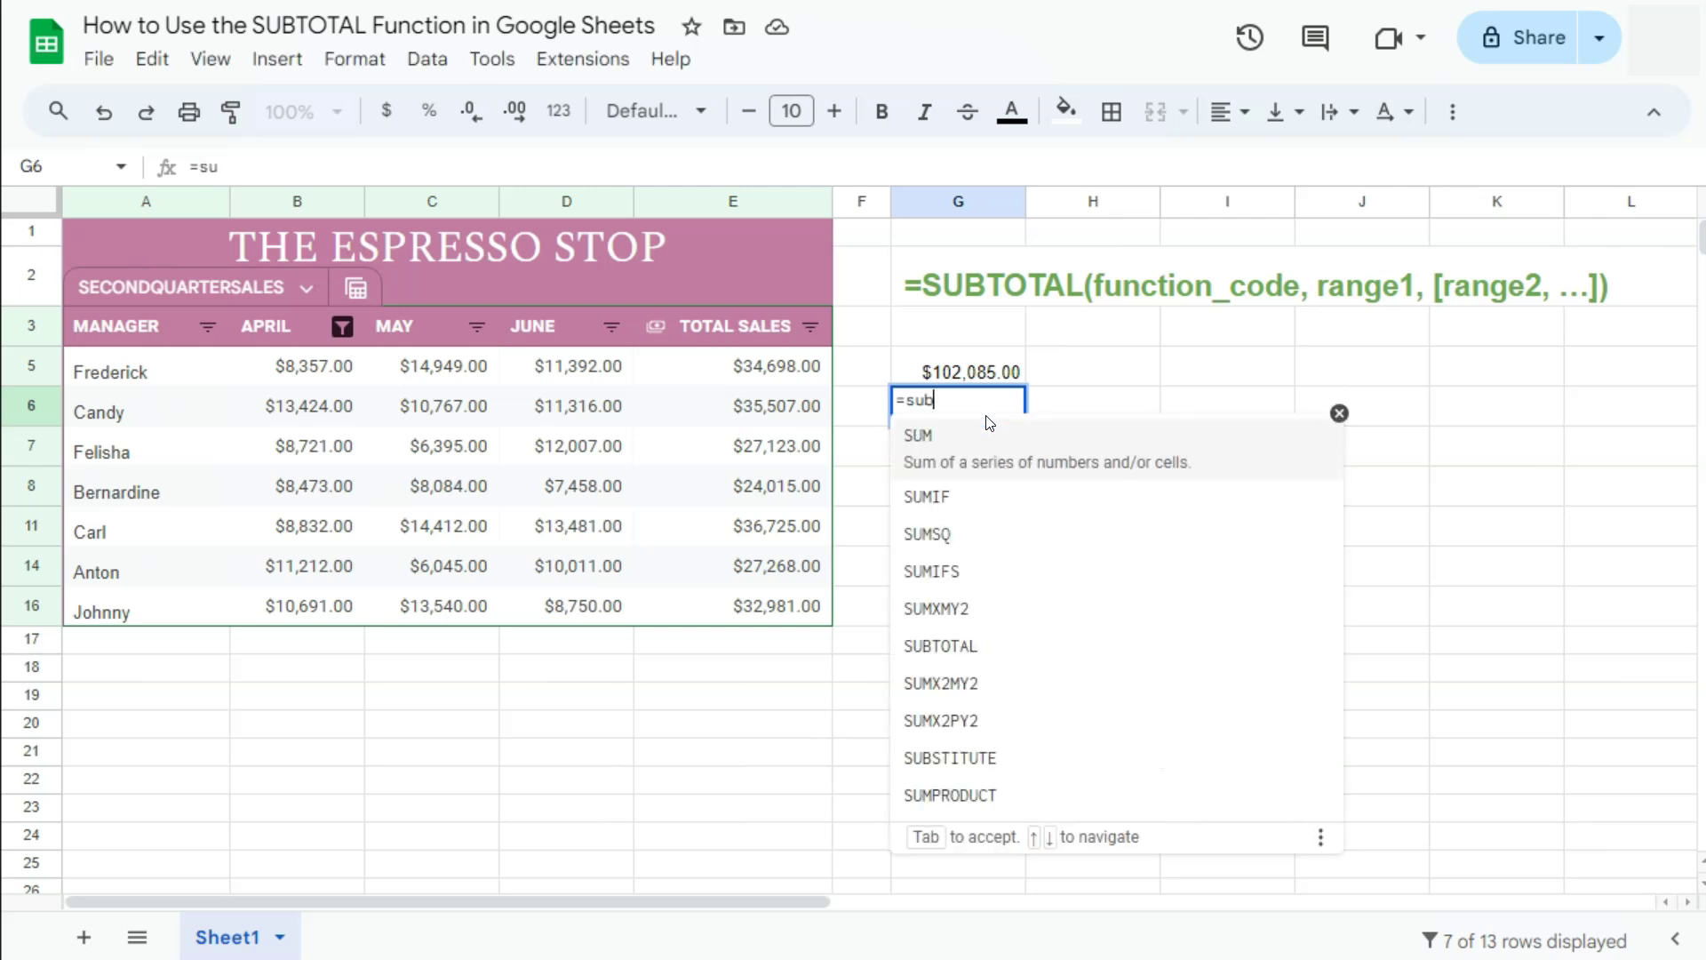
left_click(986, 439)
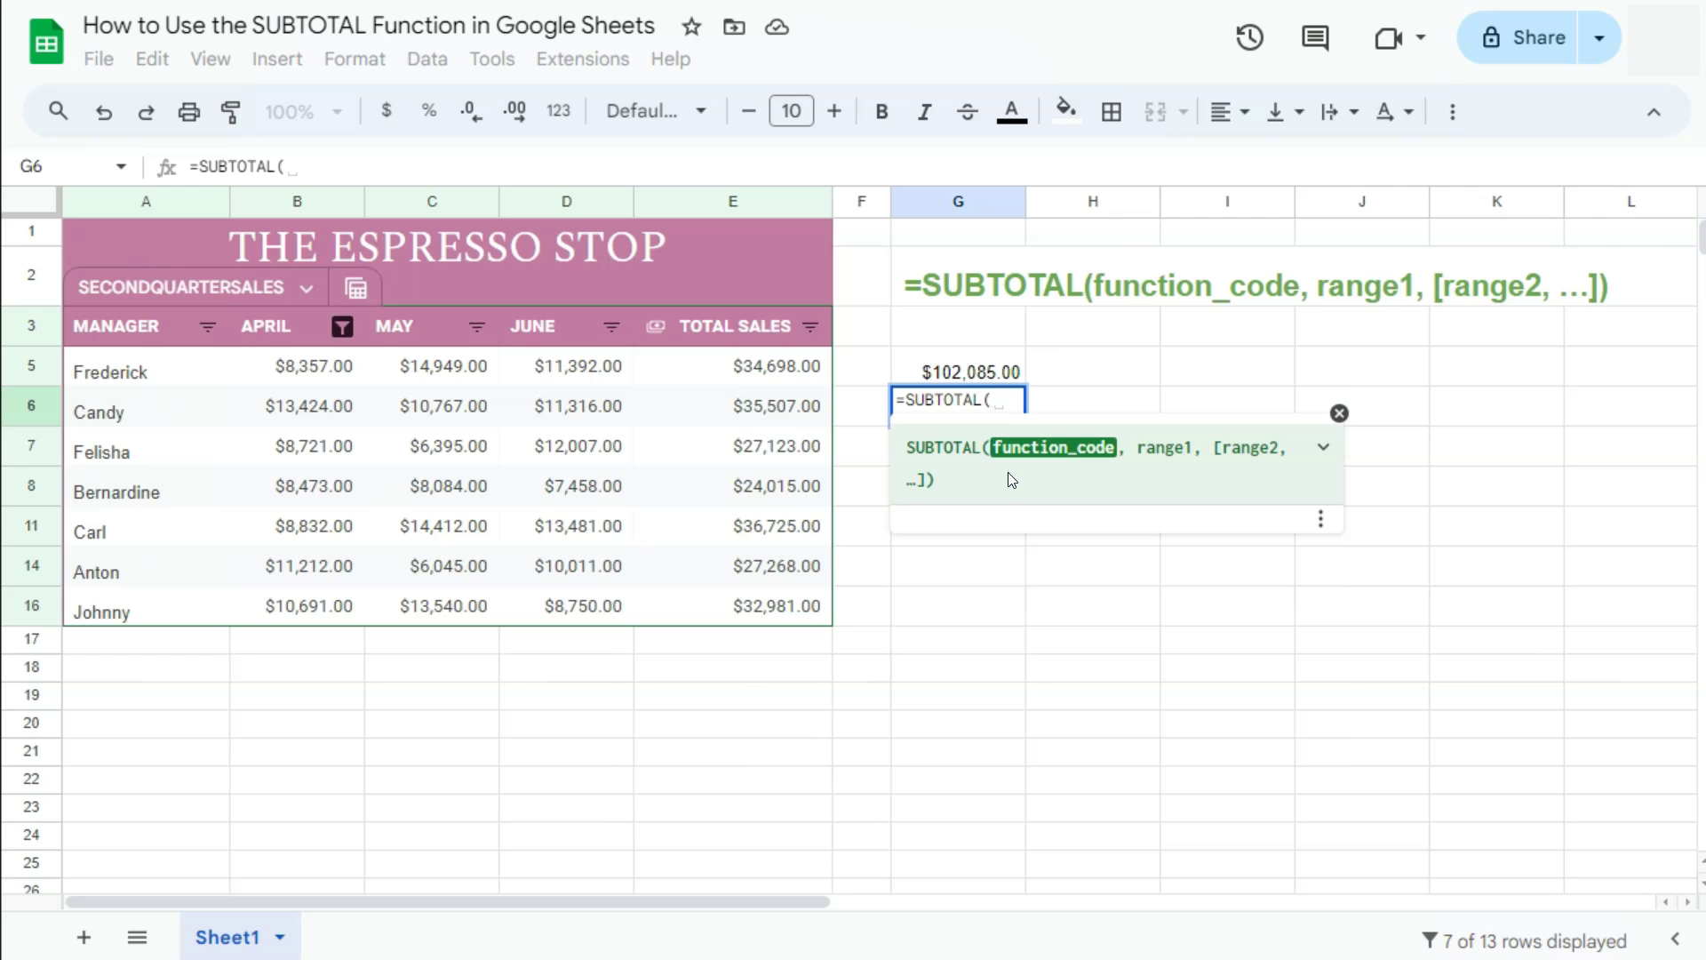
left_click(1323, 447)
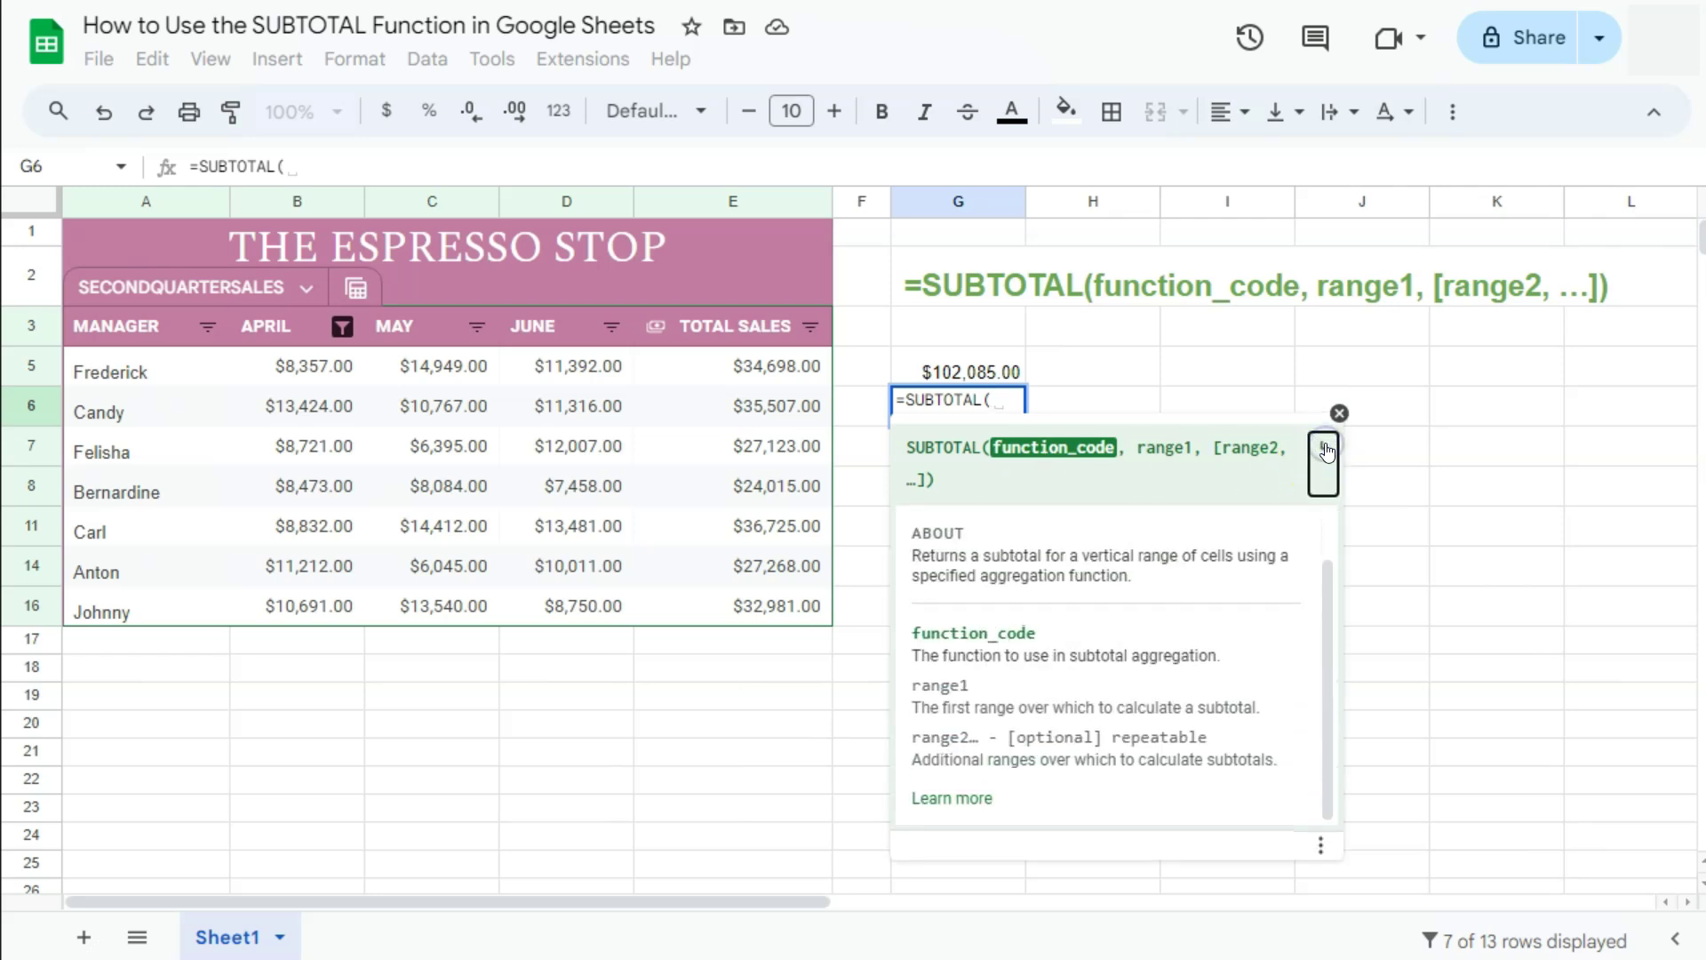
scroll(1077, 711, "up", 1)
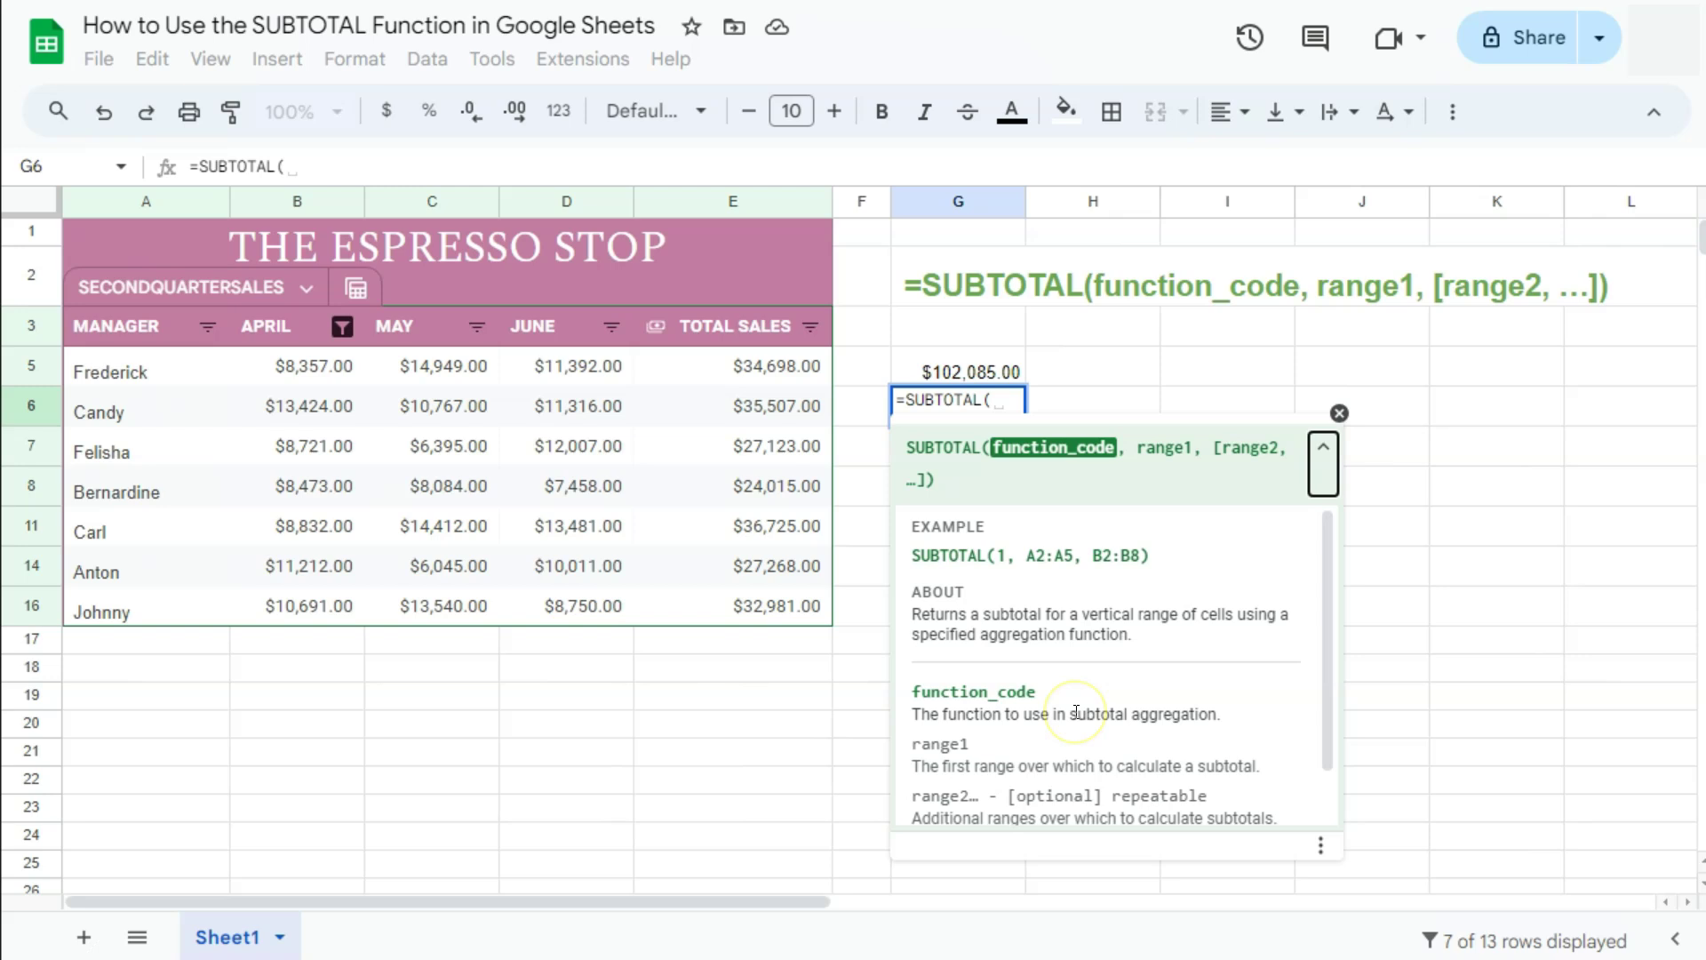
scroll(1076, 711, "down", 1)
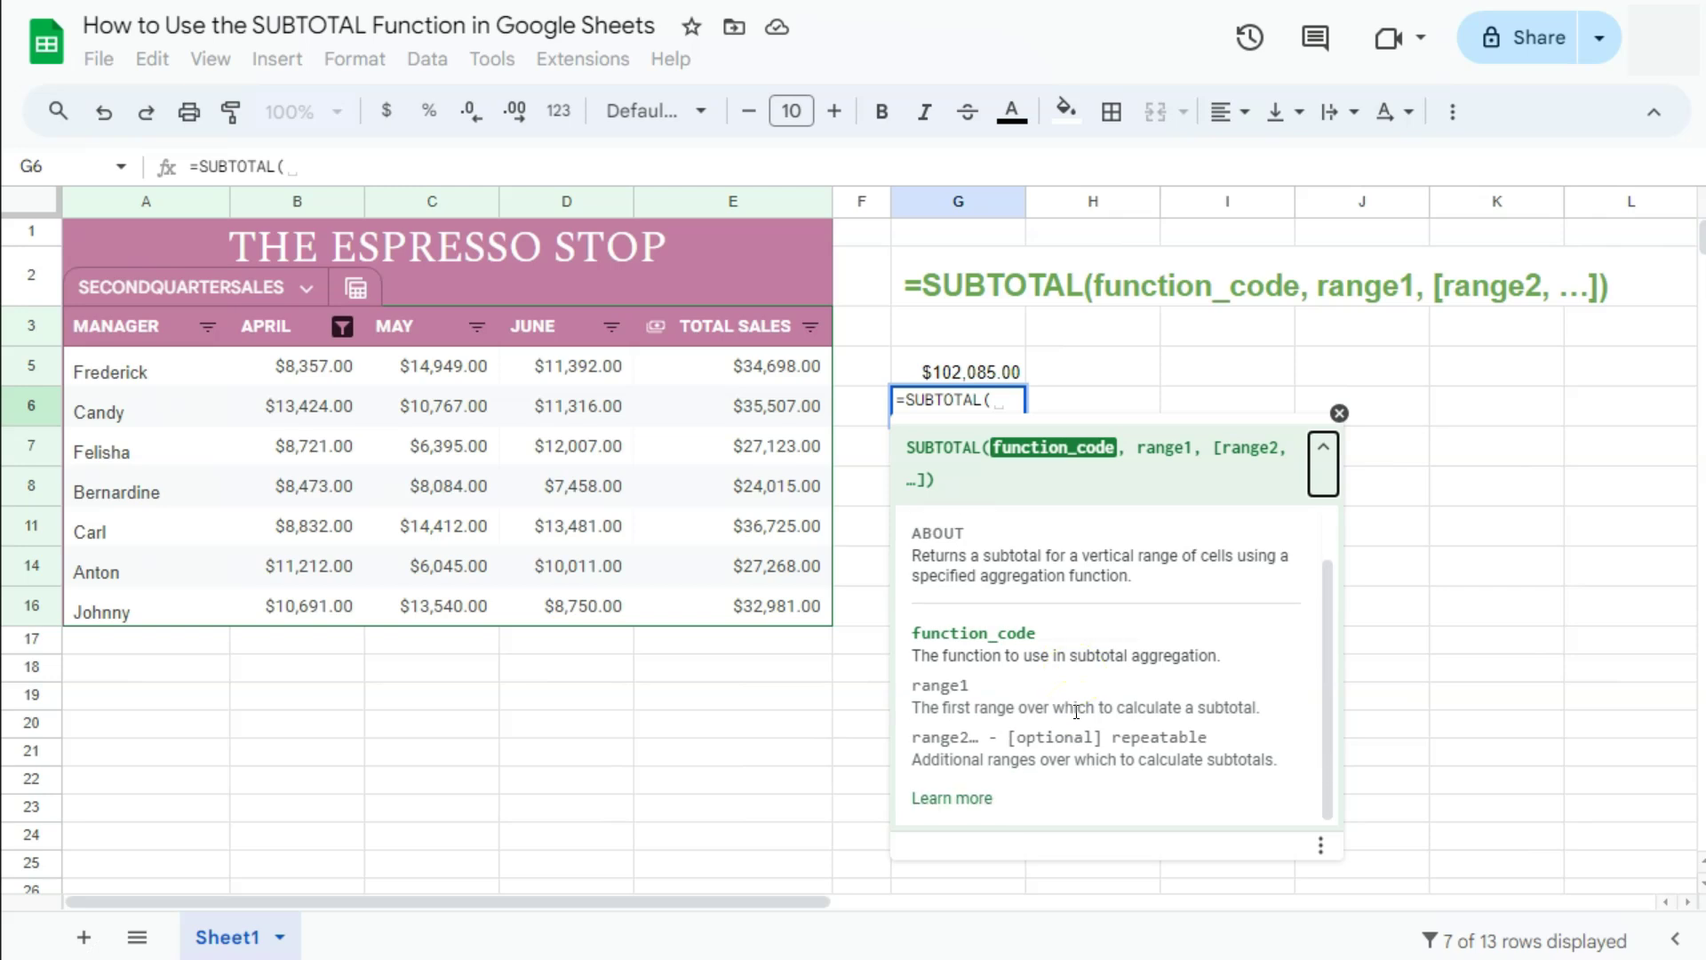
- Open the SUBTOTAL help article and locate function code 9, which means SUM
left_click(964, 800)
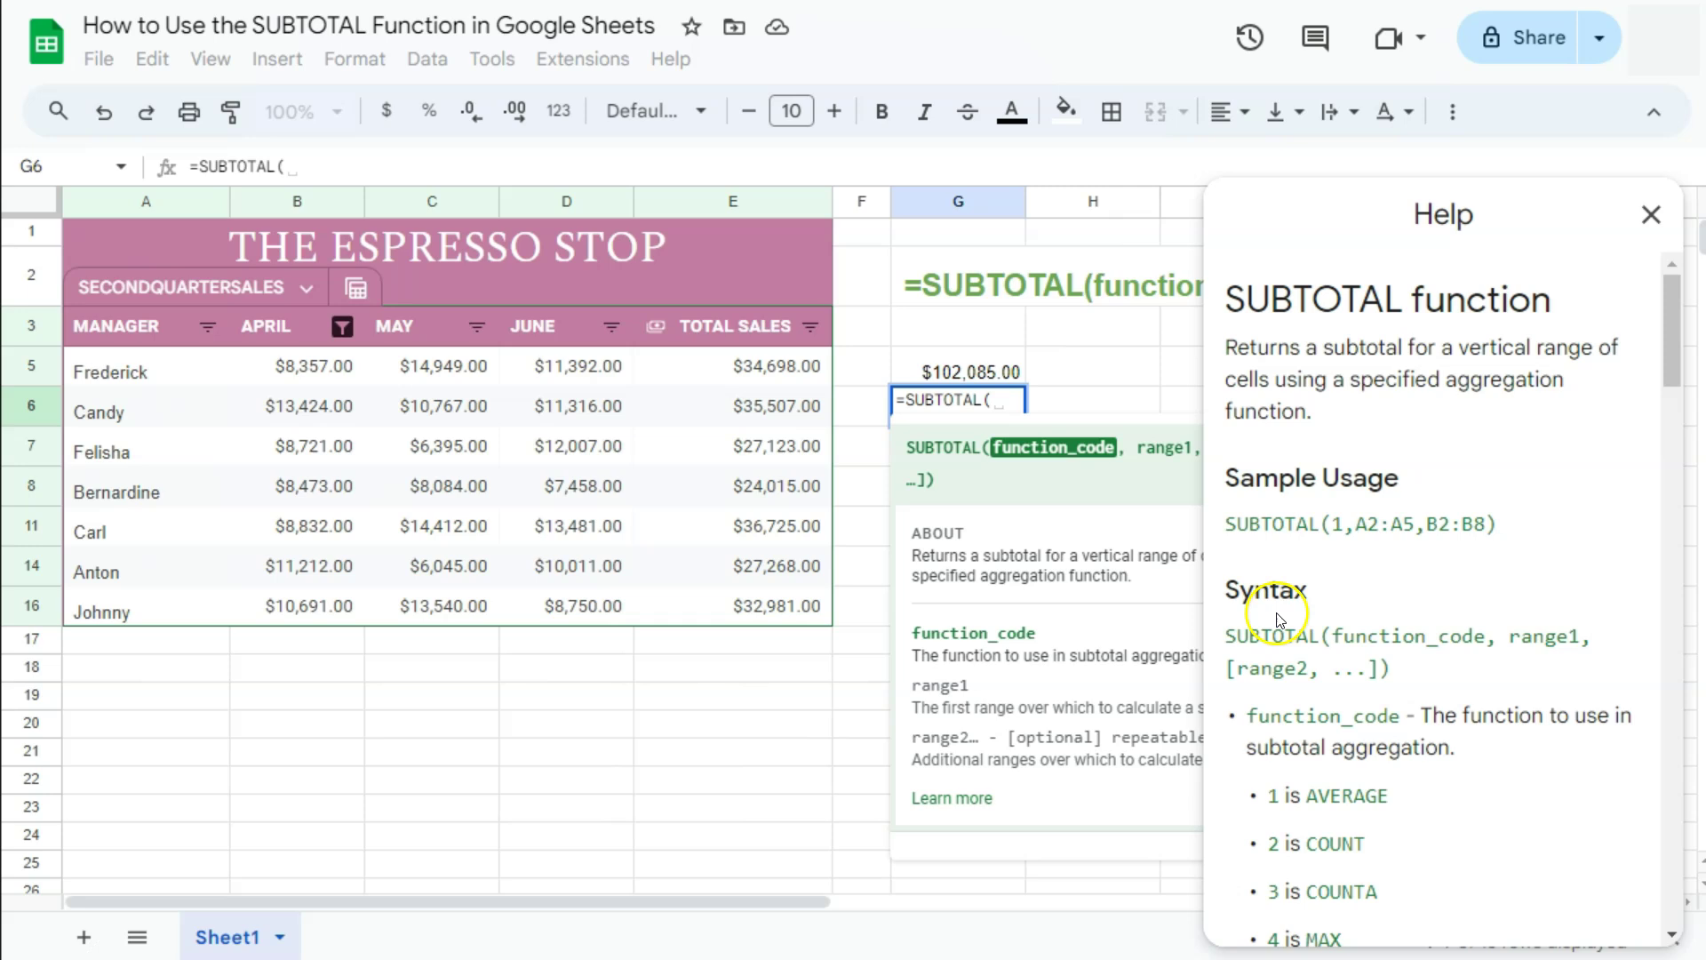
scroll(1514, 696, "down", 5)
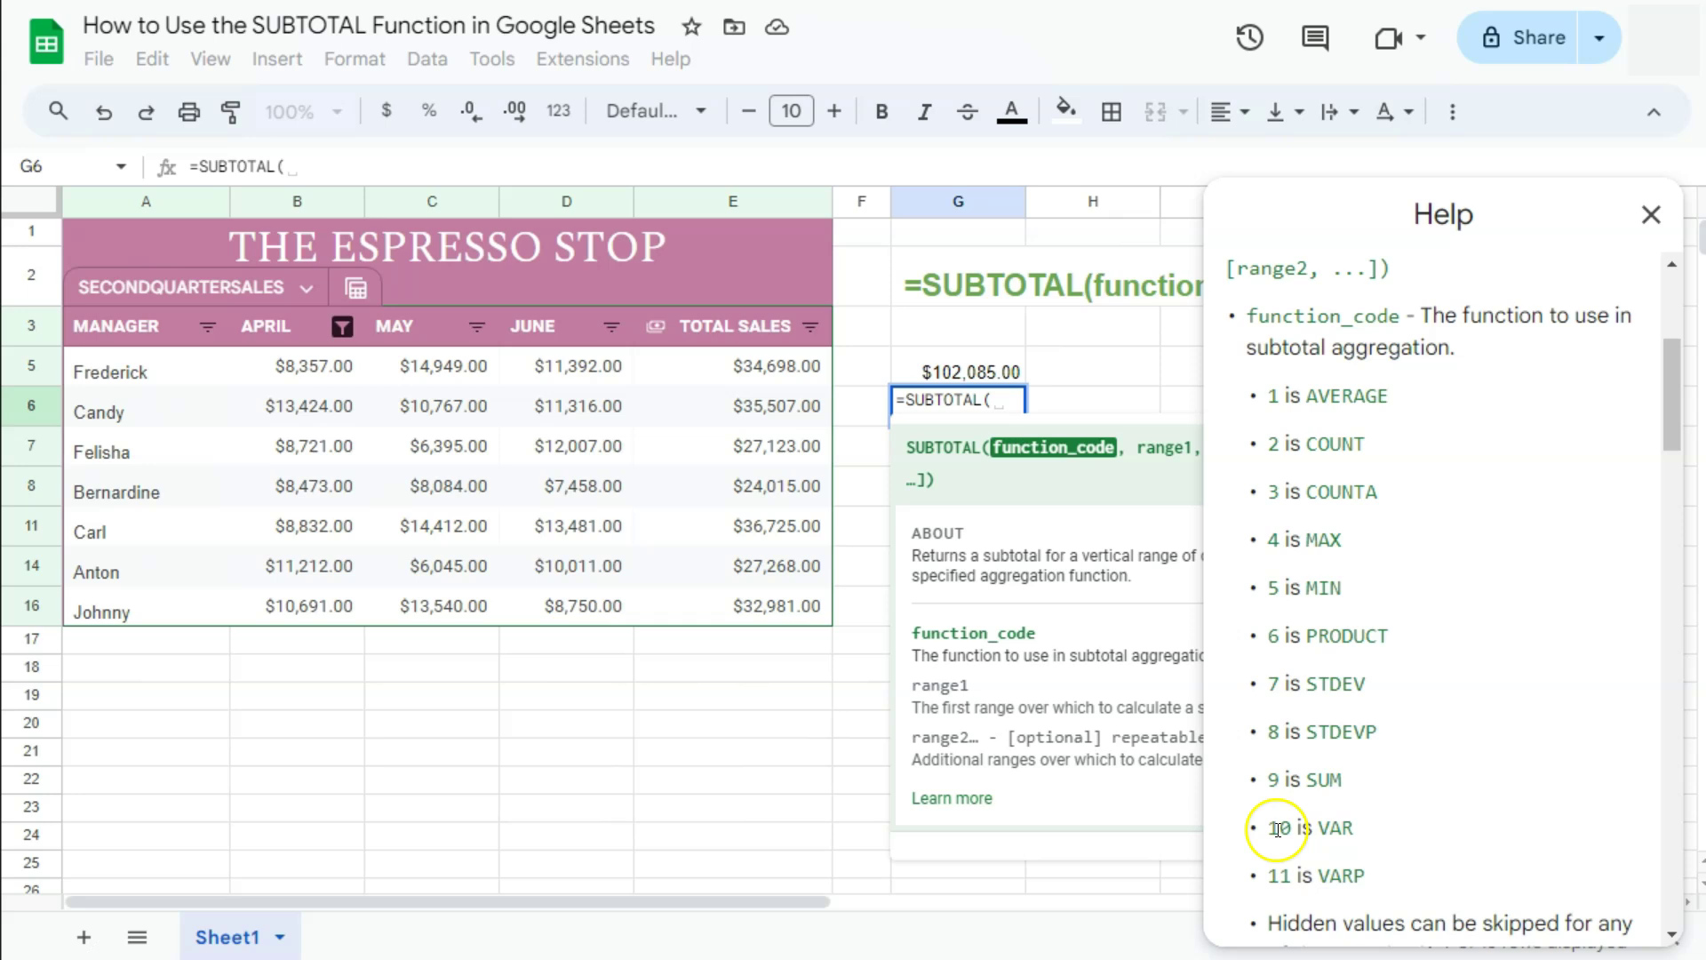
left_click_drag(1340, 784, 1259, 782)
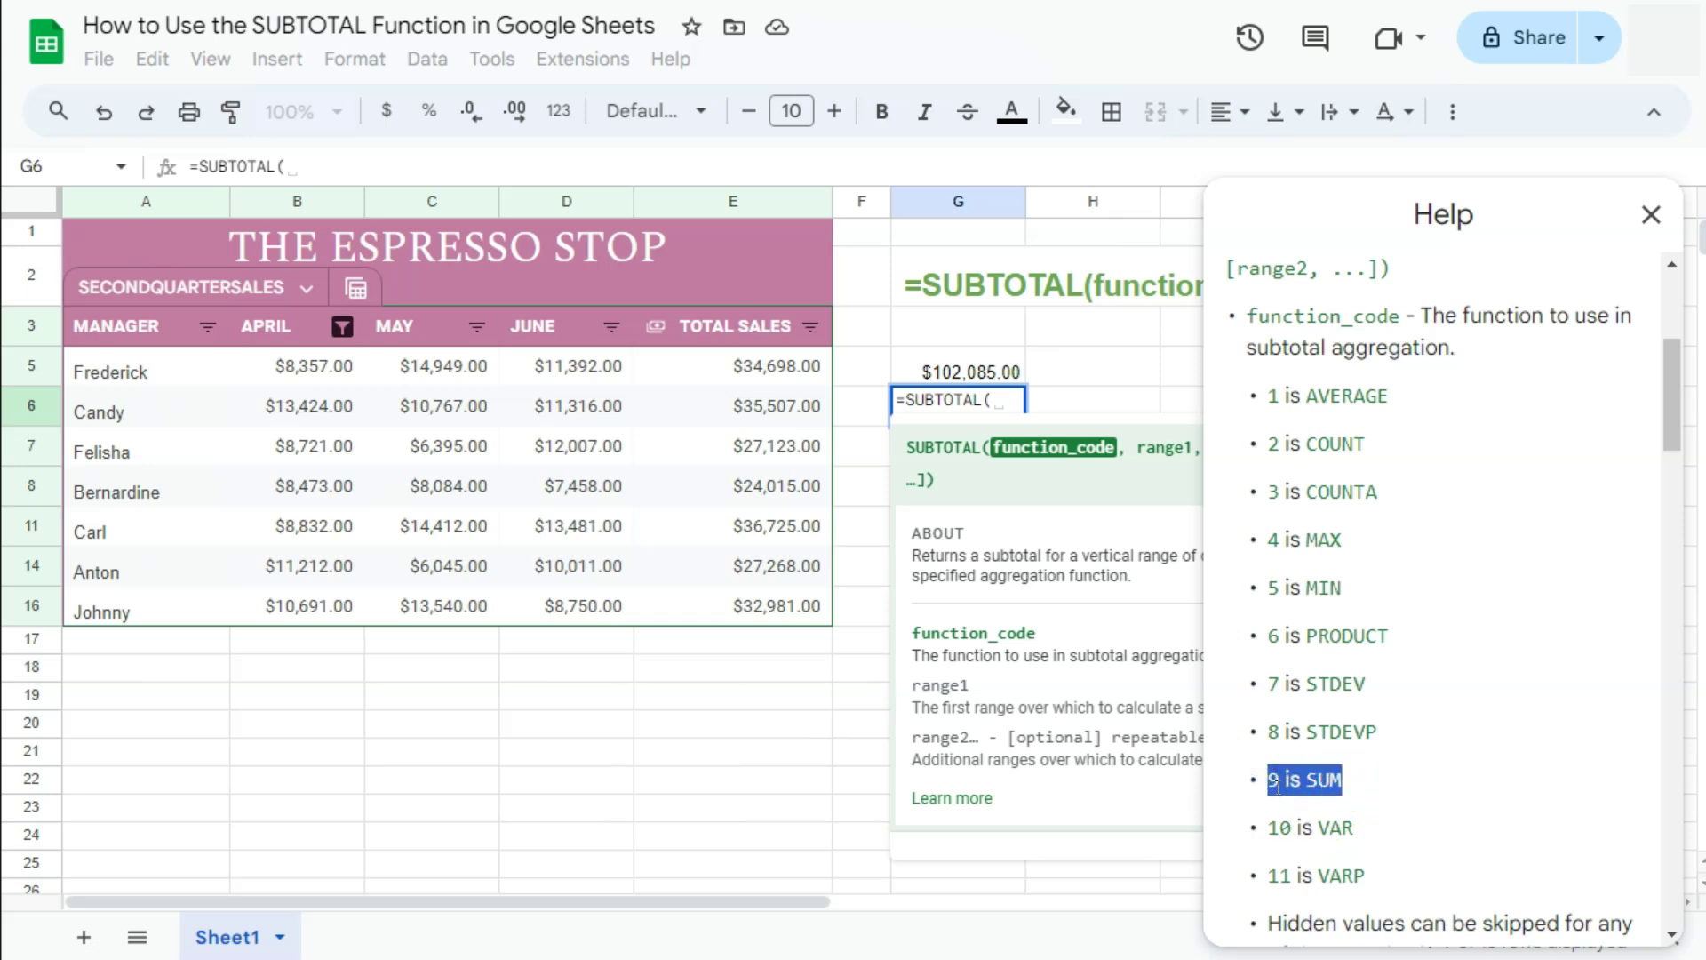
- Add code 9 to G6's formula so it reads =SUBTOTAL(9,
left_click(1004, 399)
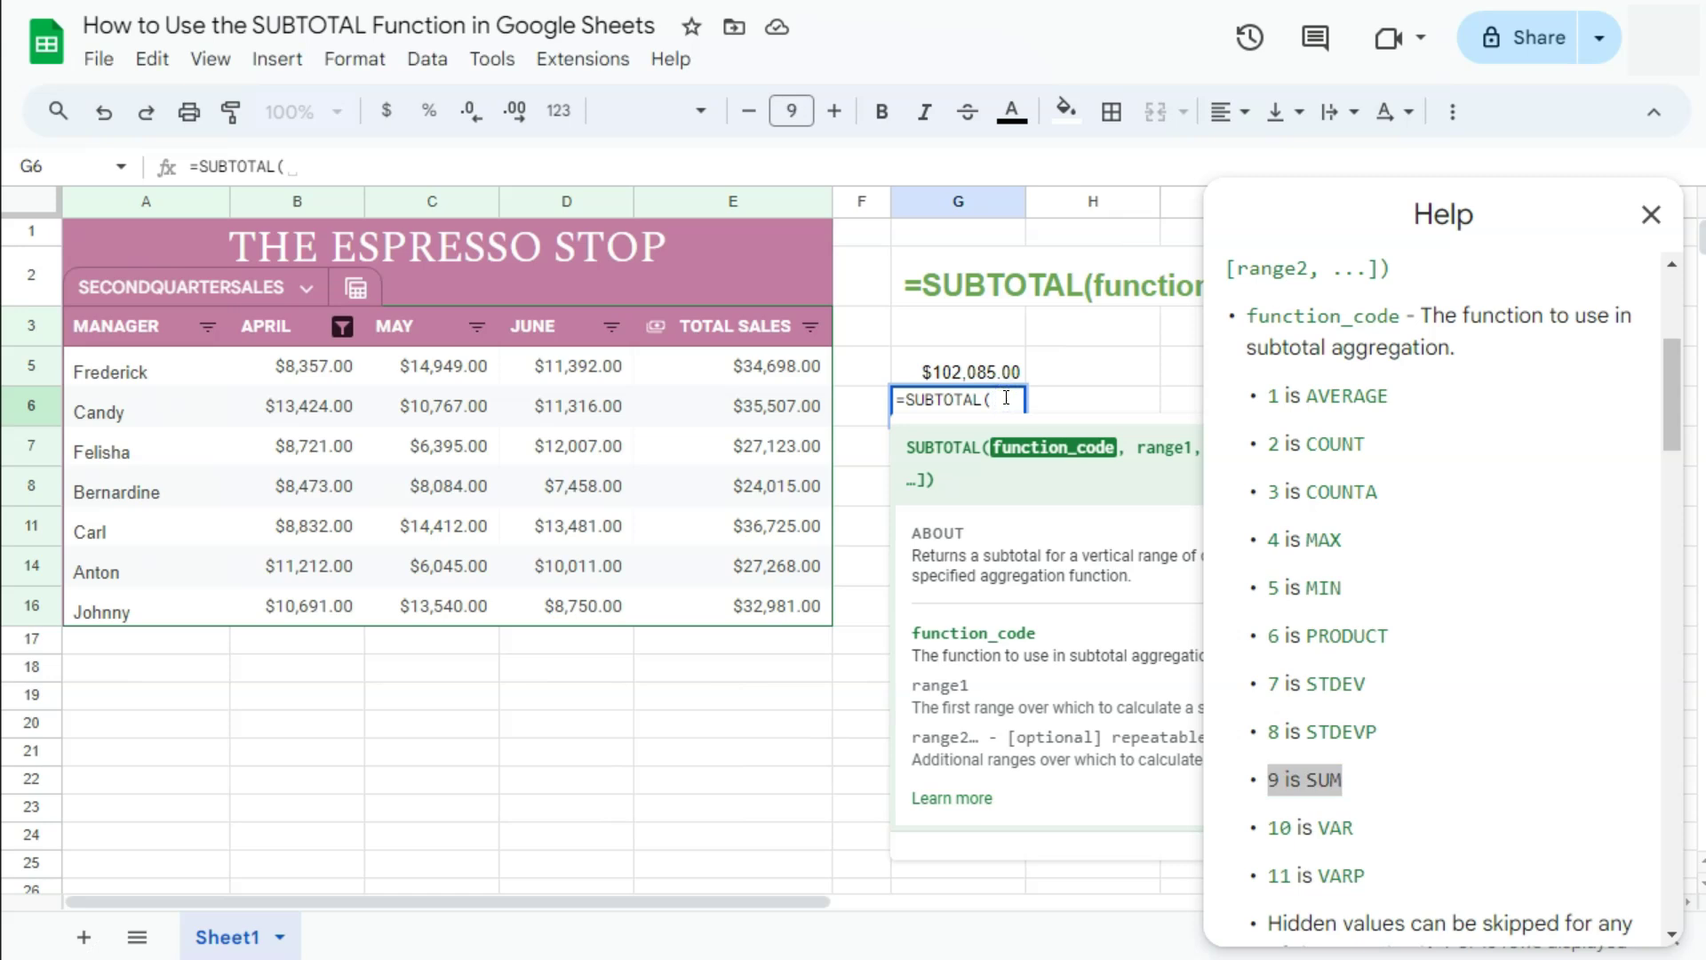
type("9,")
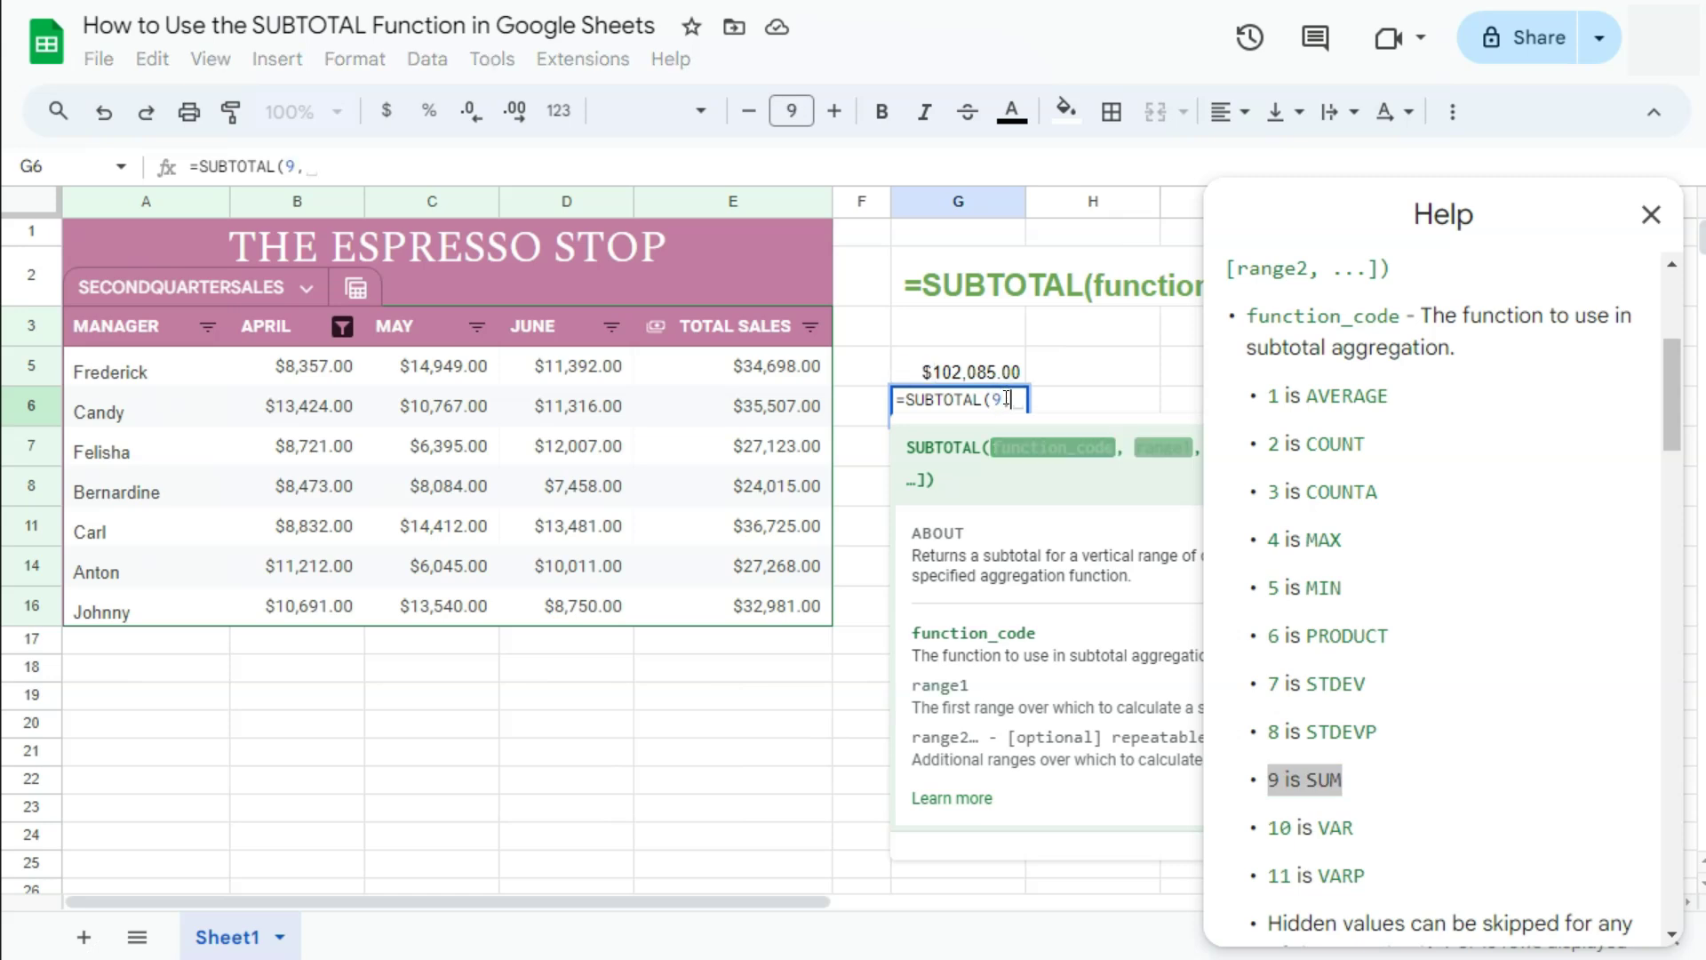
scroll(1409, 510, "up", 5)
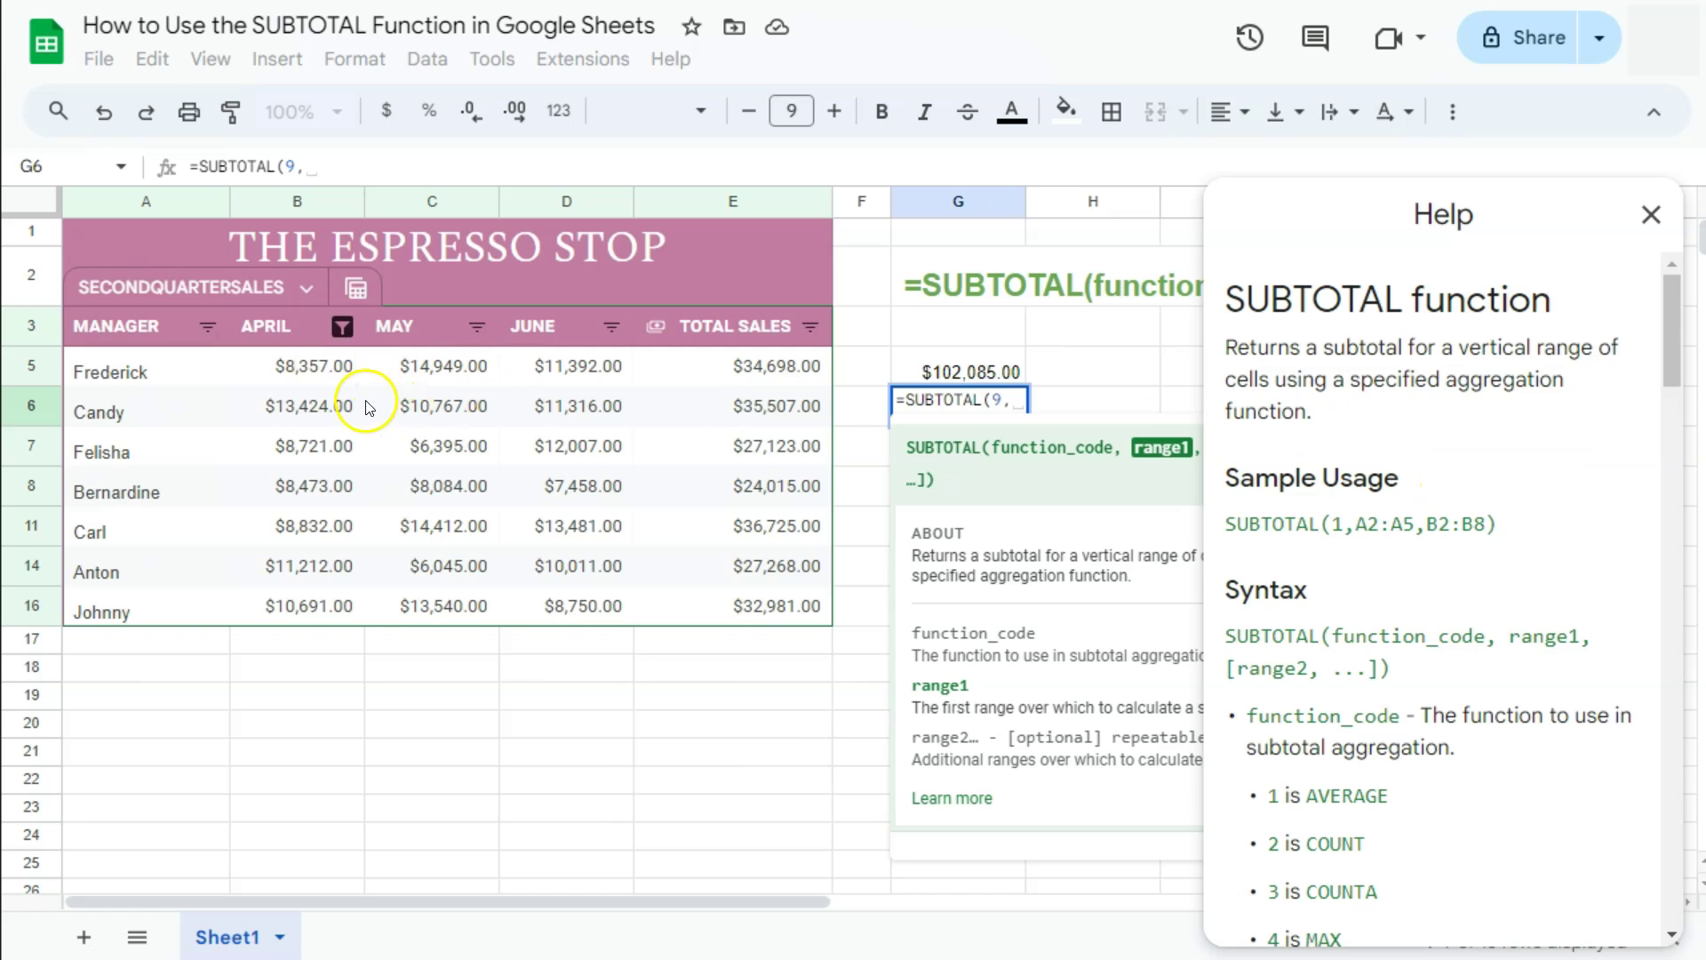
- Complete G6 as =SUBTOTAL(9,B5:B16) and format its $69,710.00 result as currency
left_click_drag(305, 366, 306, 611)
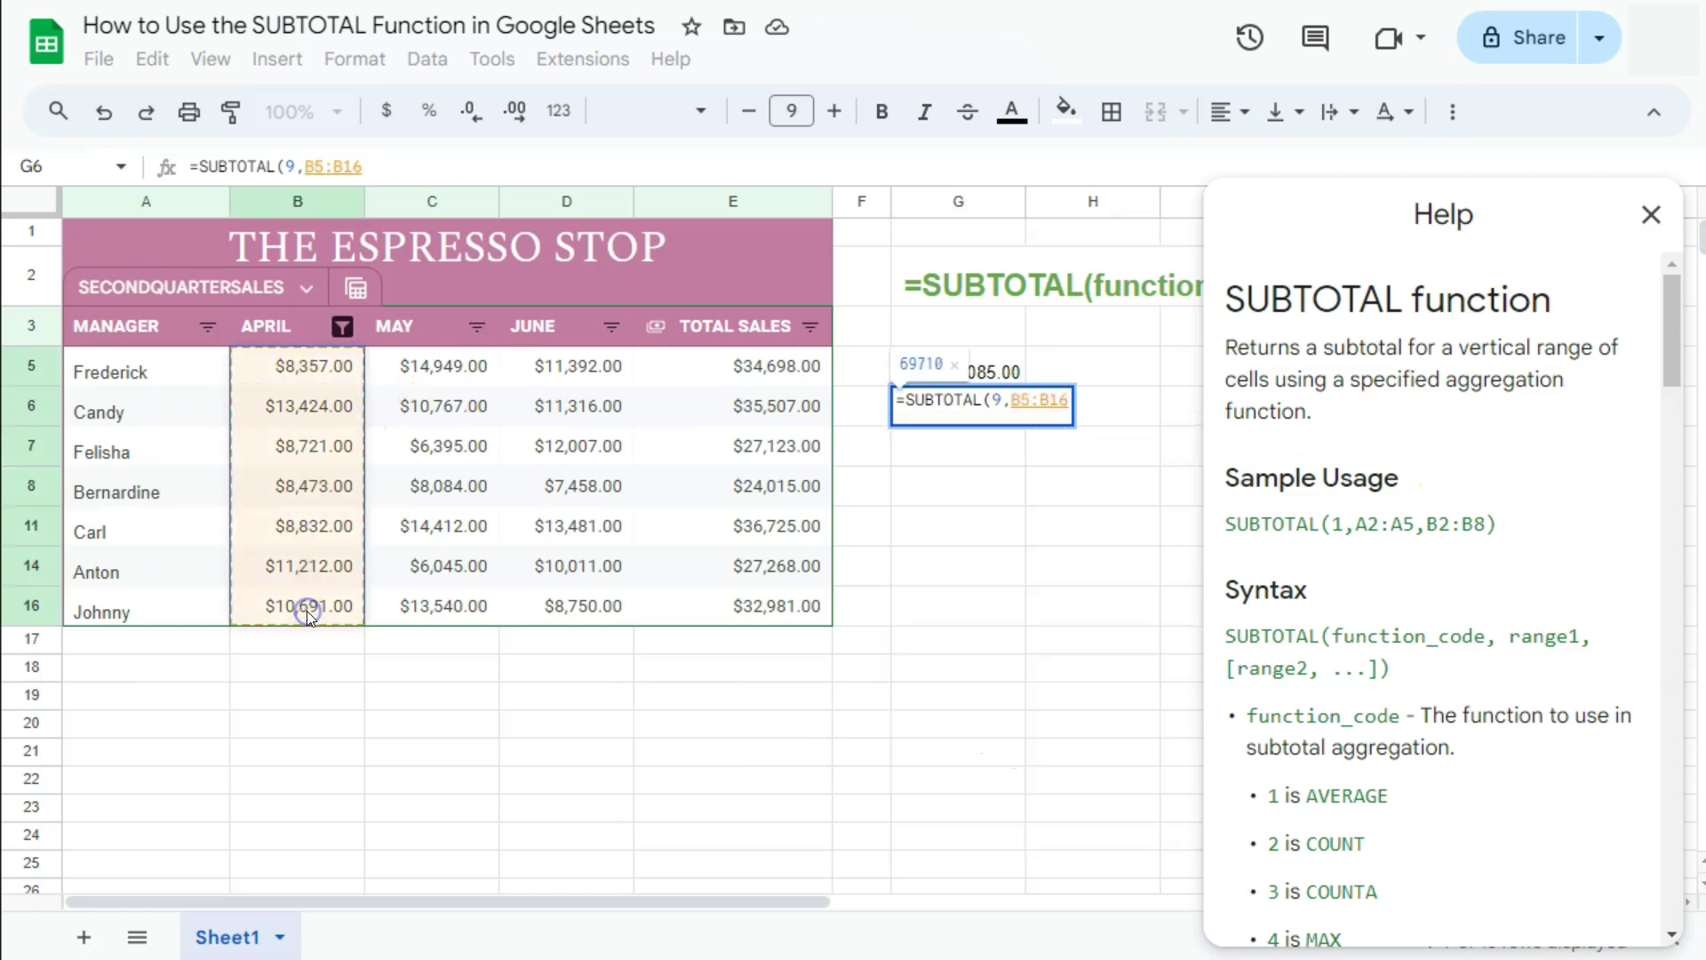
left_click(929, 371)
key("Return")
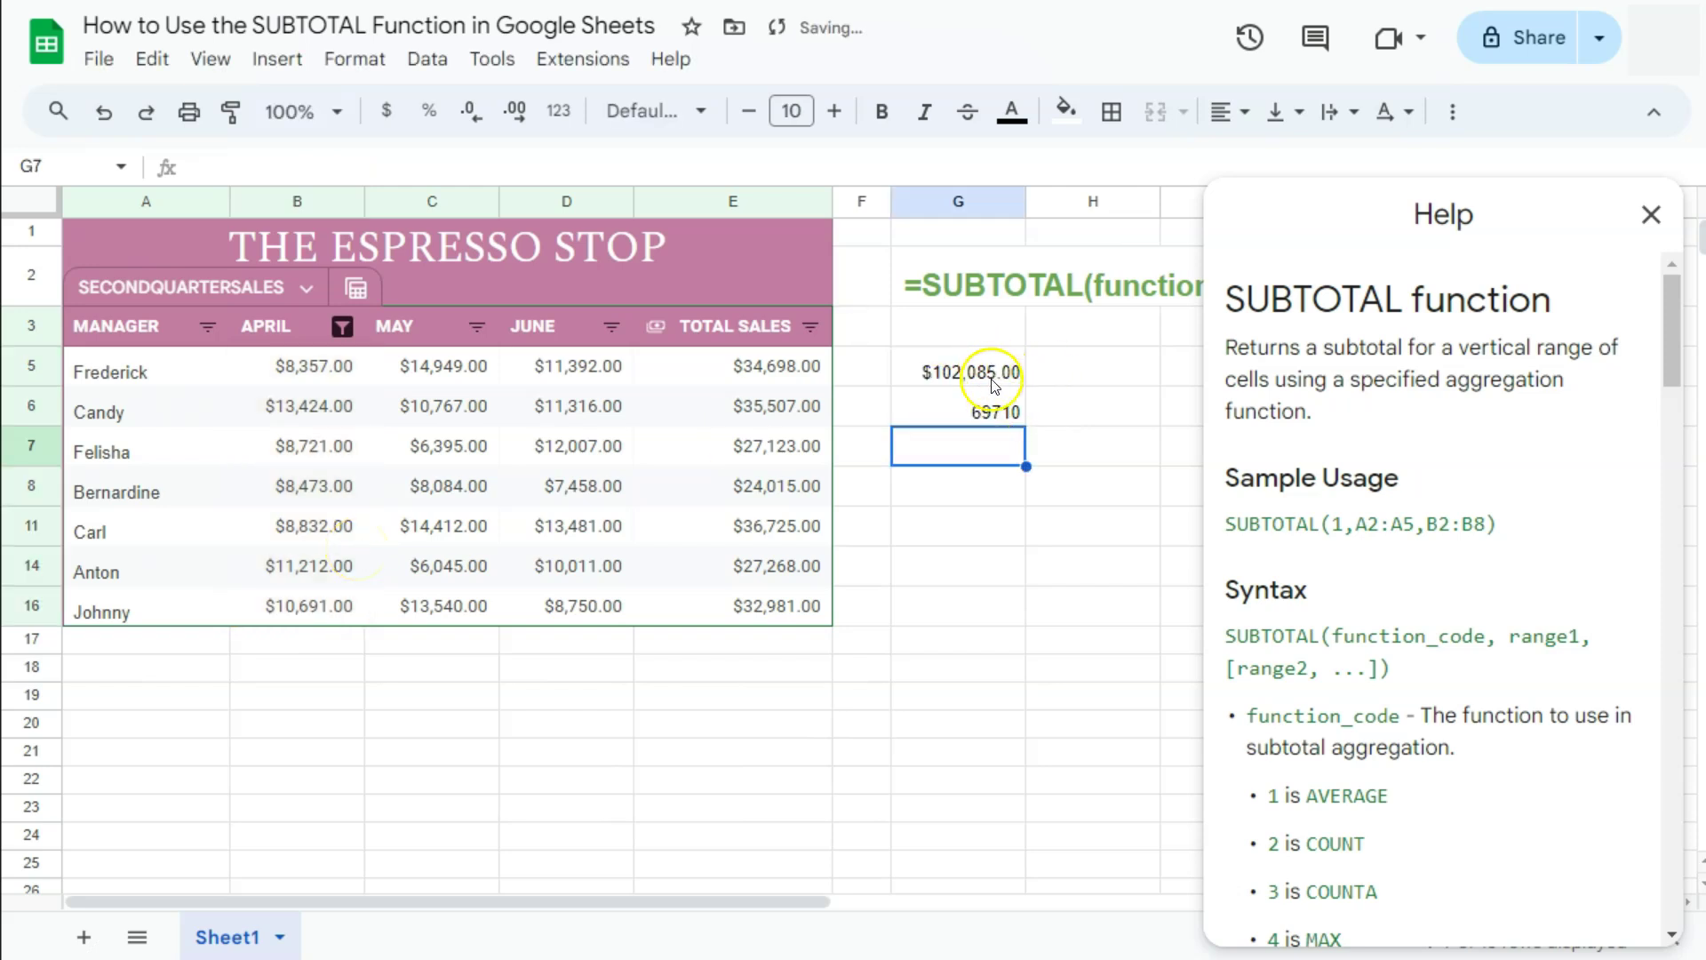
left_click(986, 407)
left_click(386, 111)
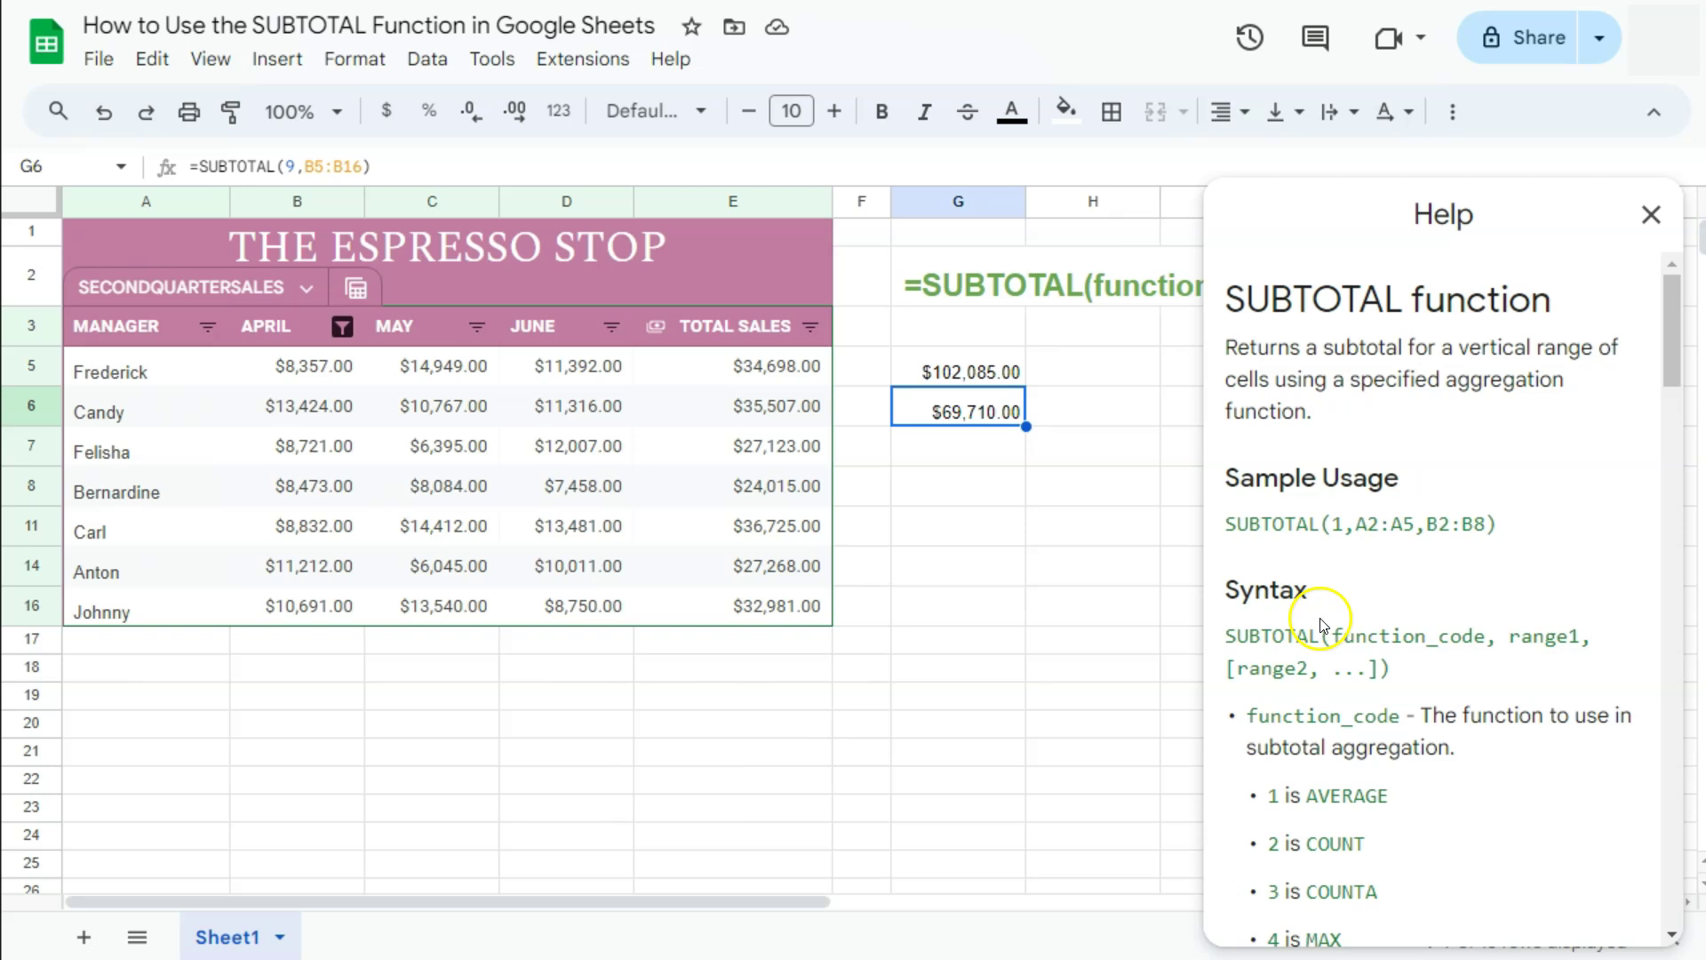
- Hide rows 11–14 (Carl and Anton) in the filtered table
scroll(1327, 625, "down", 3)
scroll(1327, 625, "down", 6)
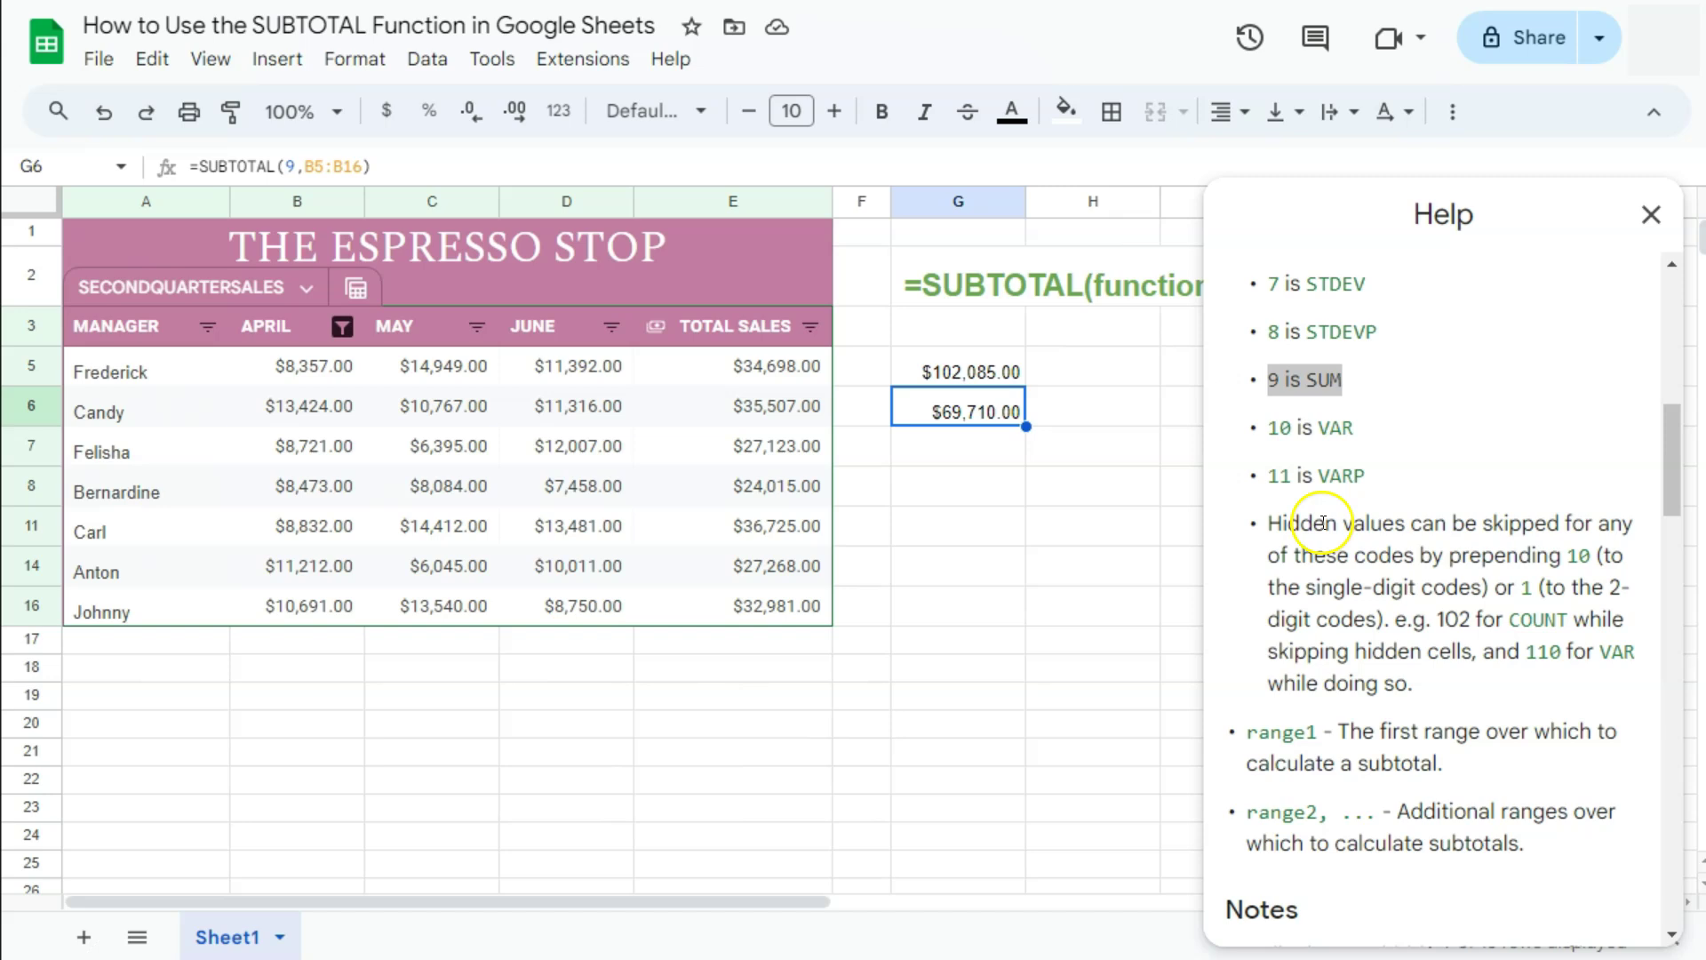
left_click(30, 538)
left_click(30, 551, "shift")
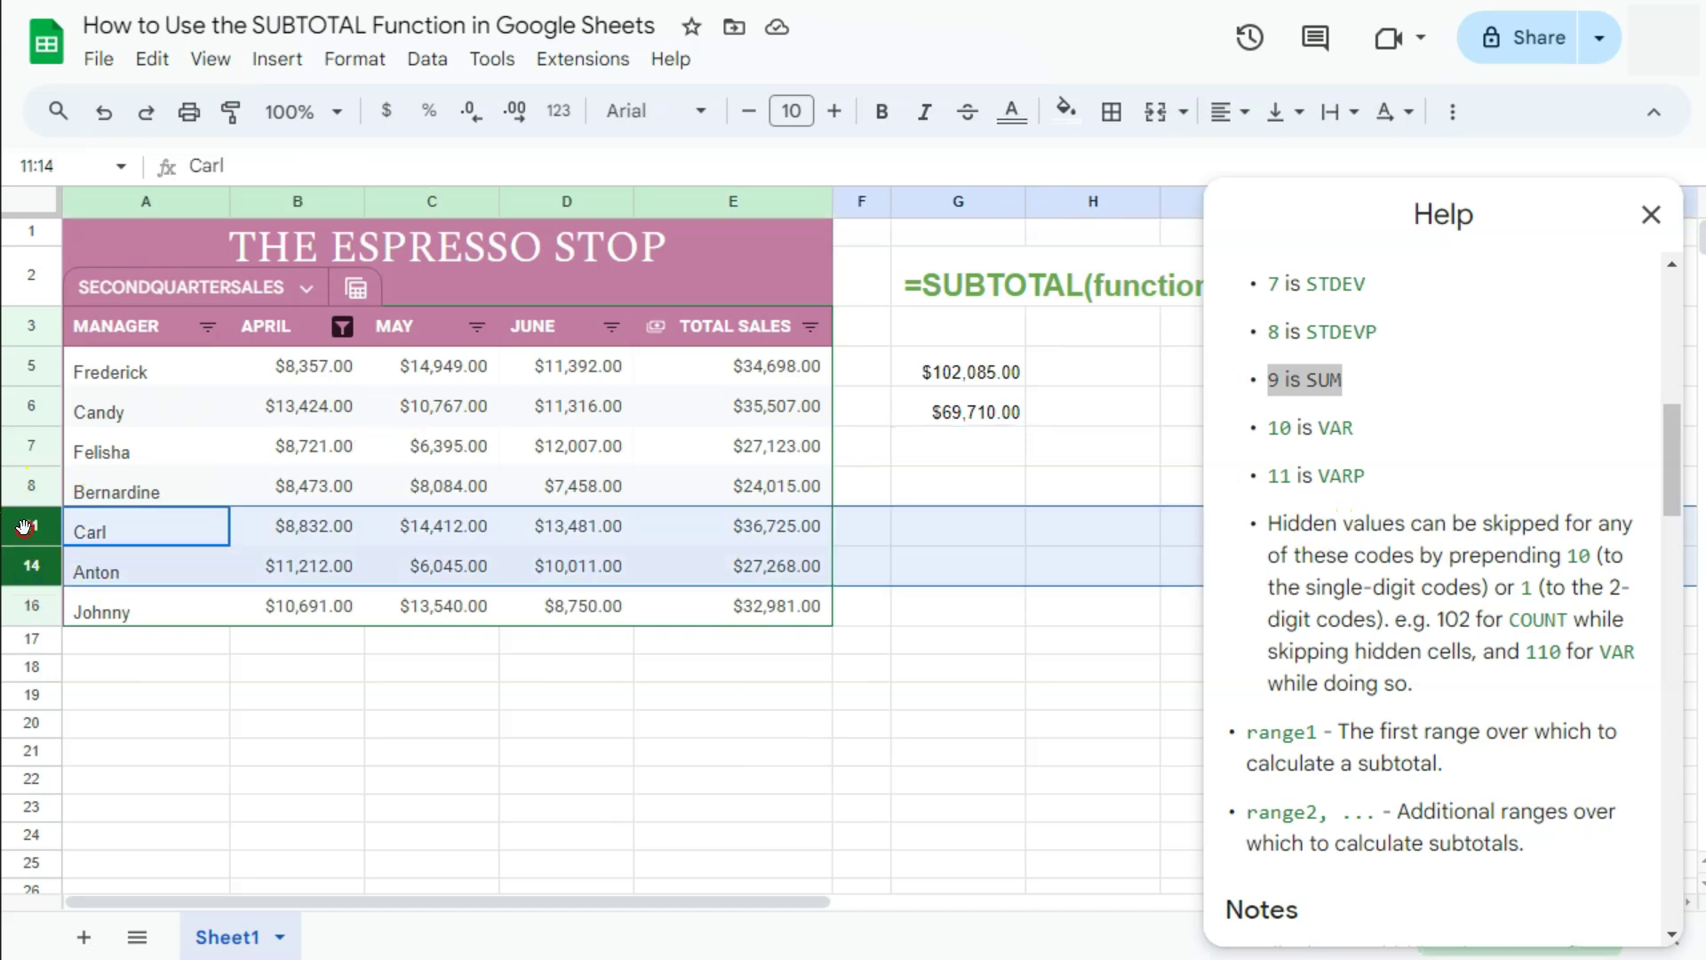
right_click(27, 533)
left_click(115, 646)
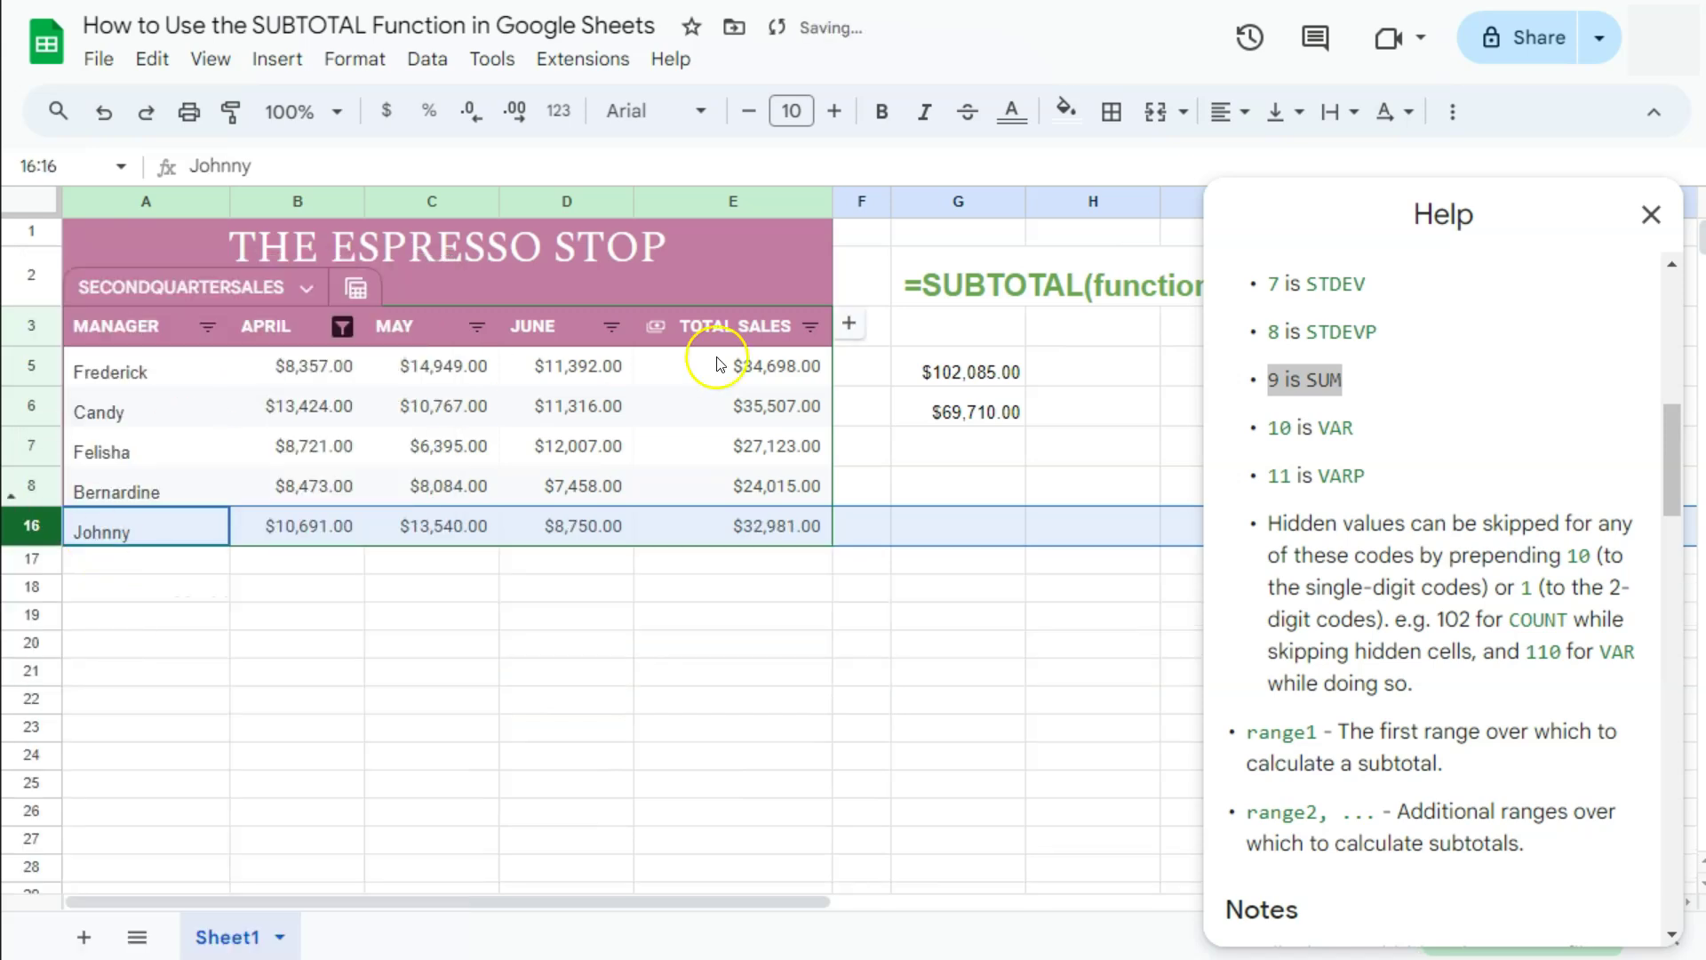
- Enter =SUBTOTAL(9,B5:B16) in G7 and format it as currency
left_click(962, 451)
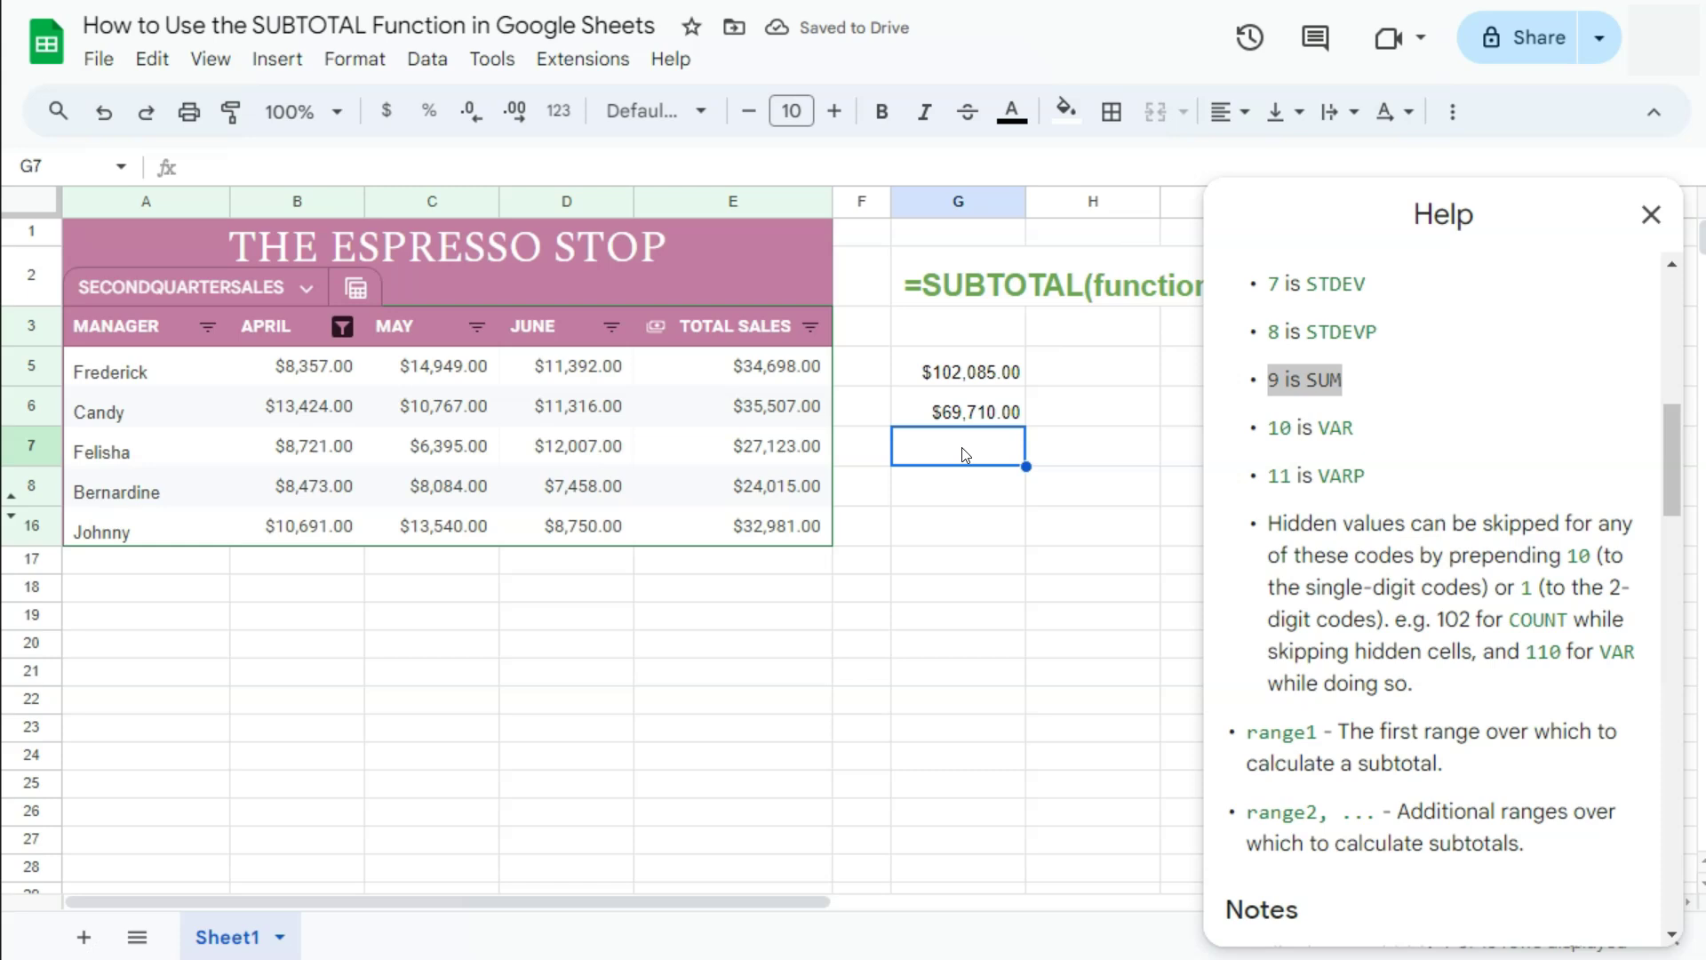
type("=subt")
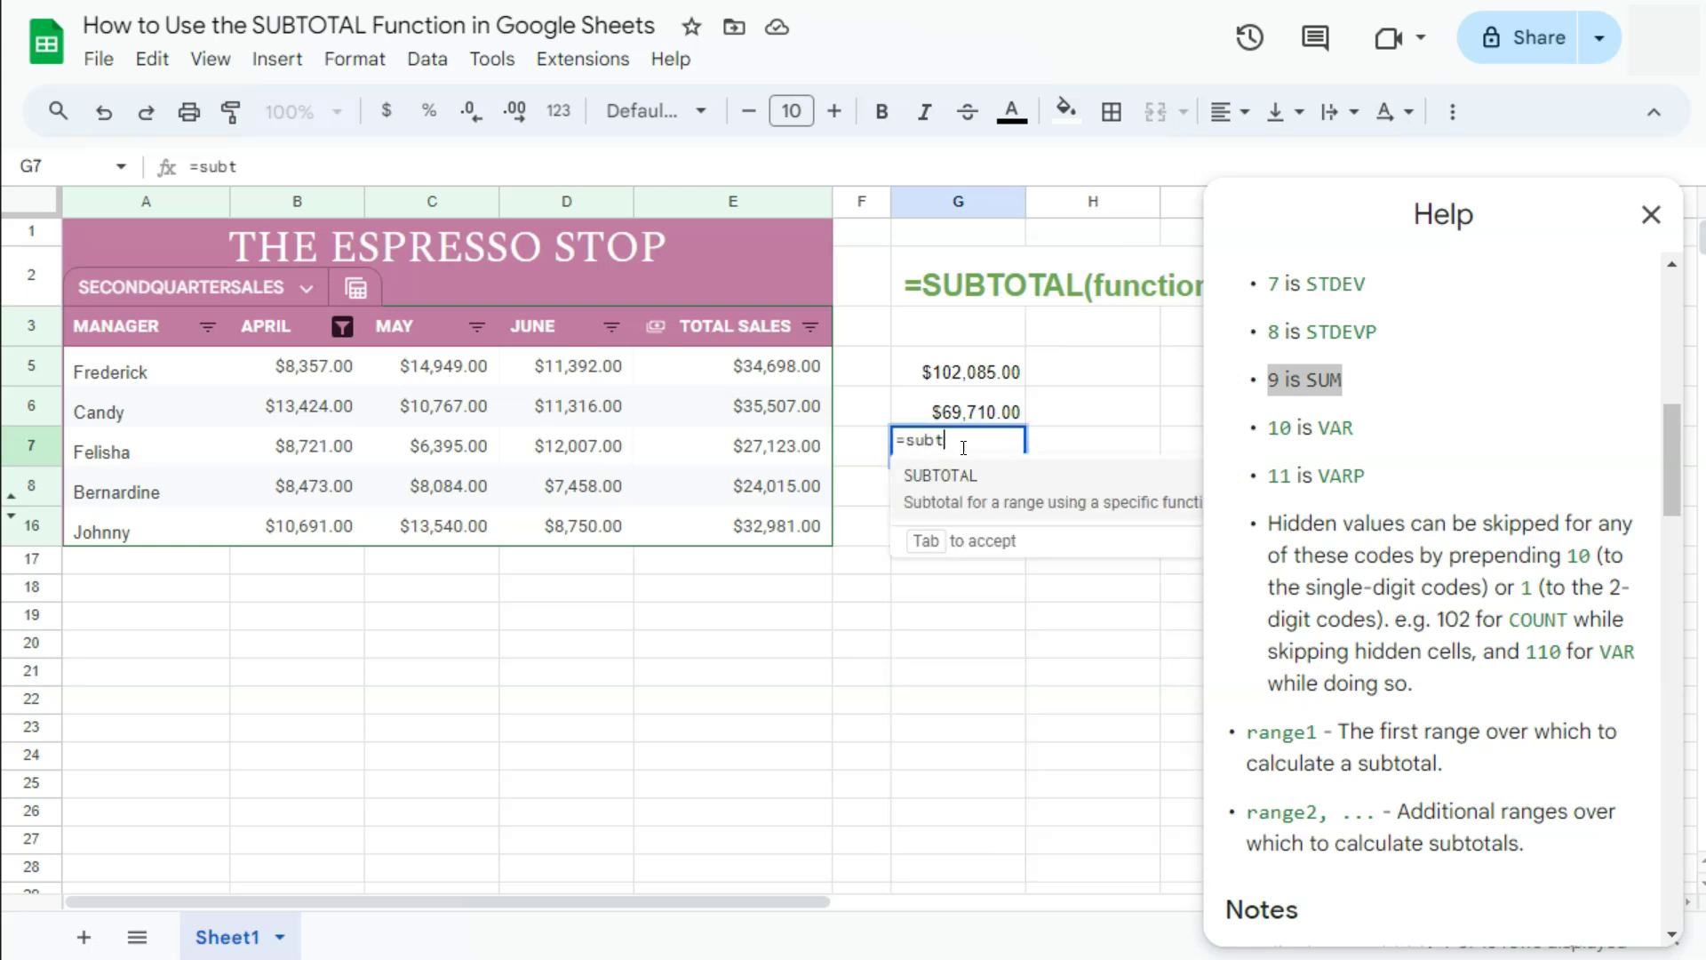
left_click(973, 502)
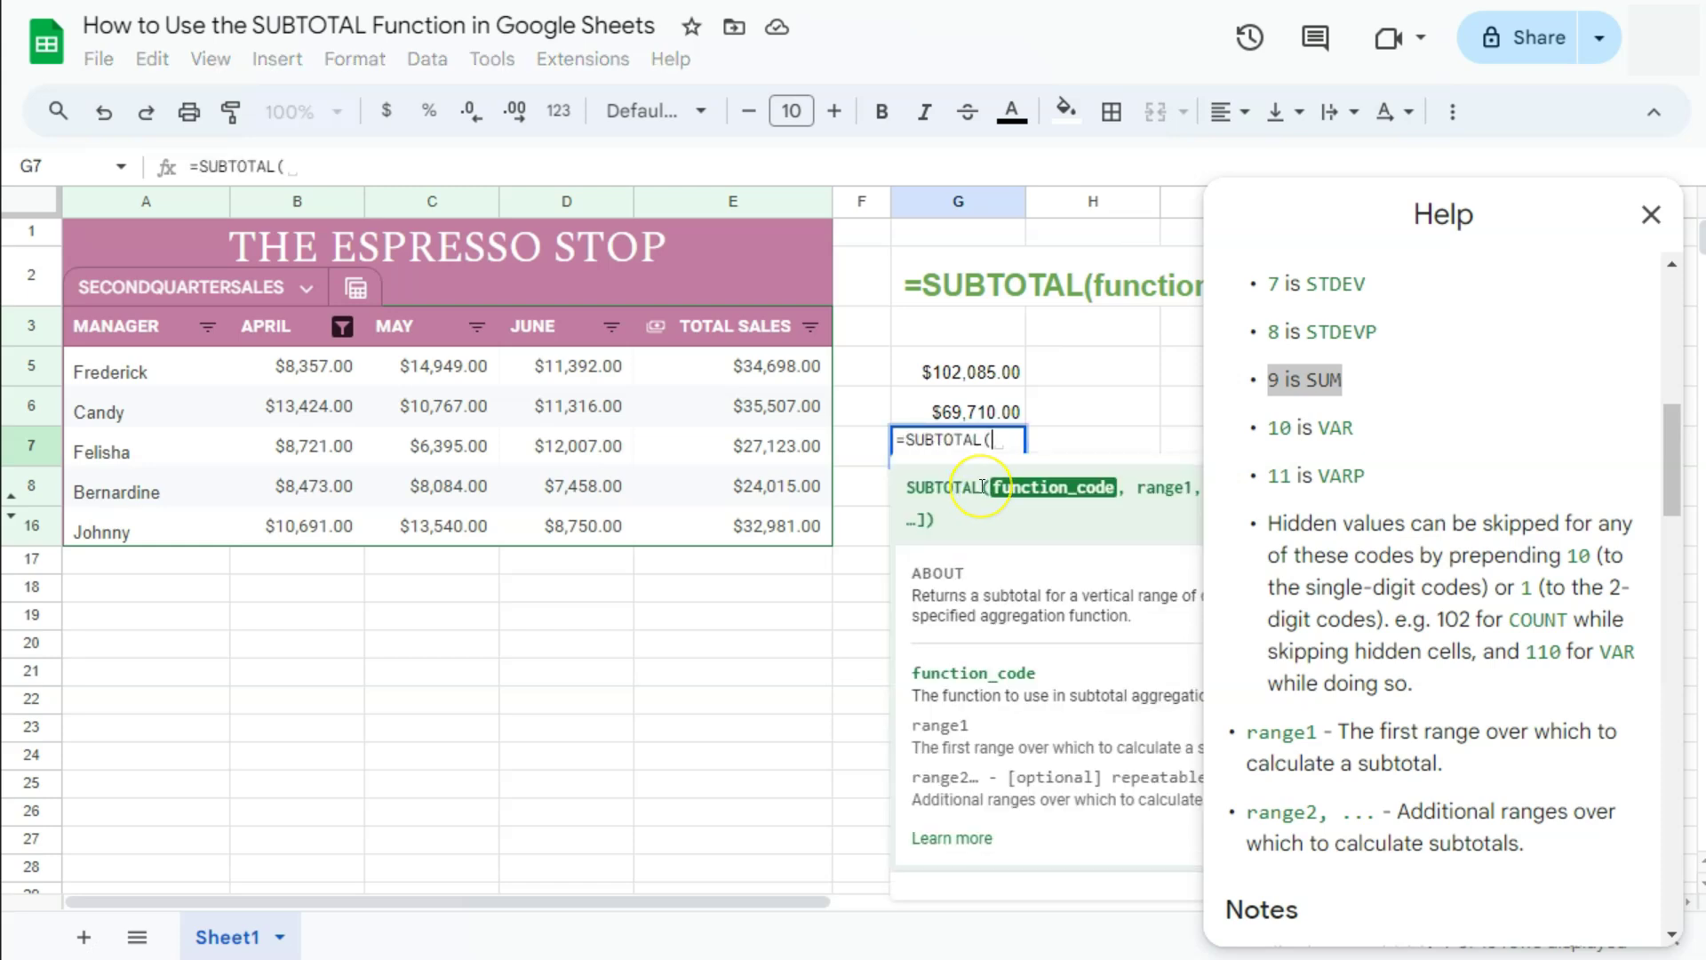
type("9")
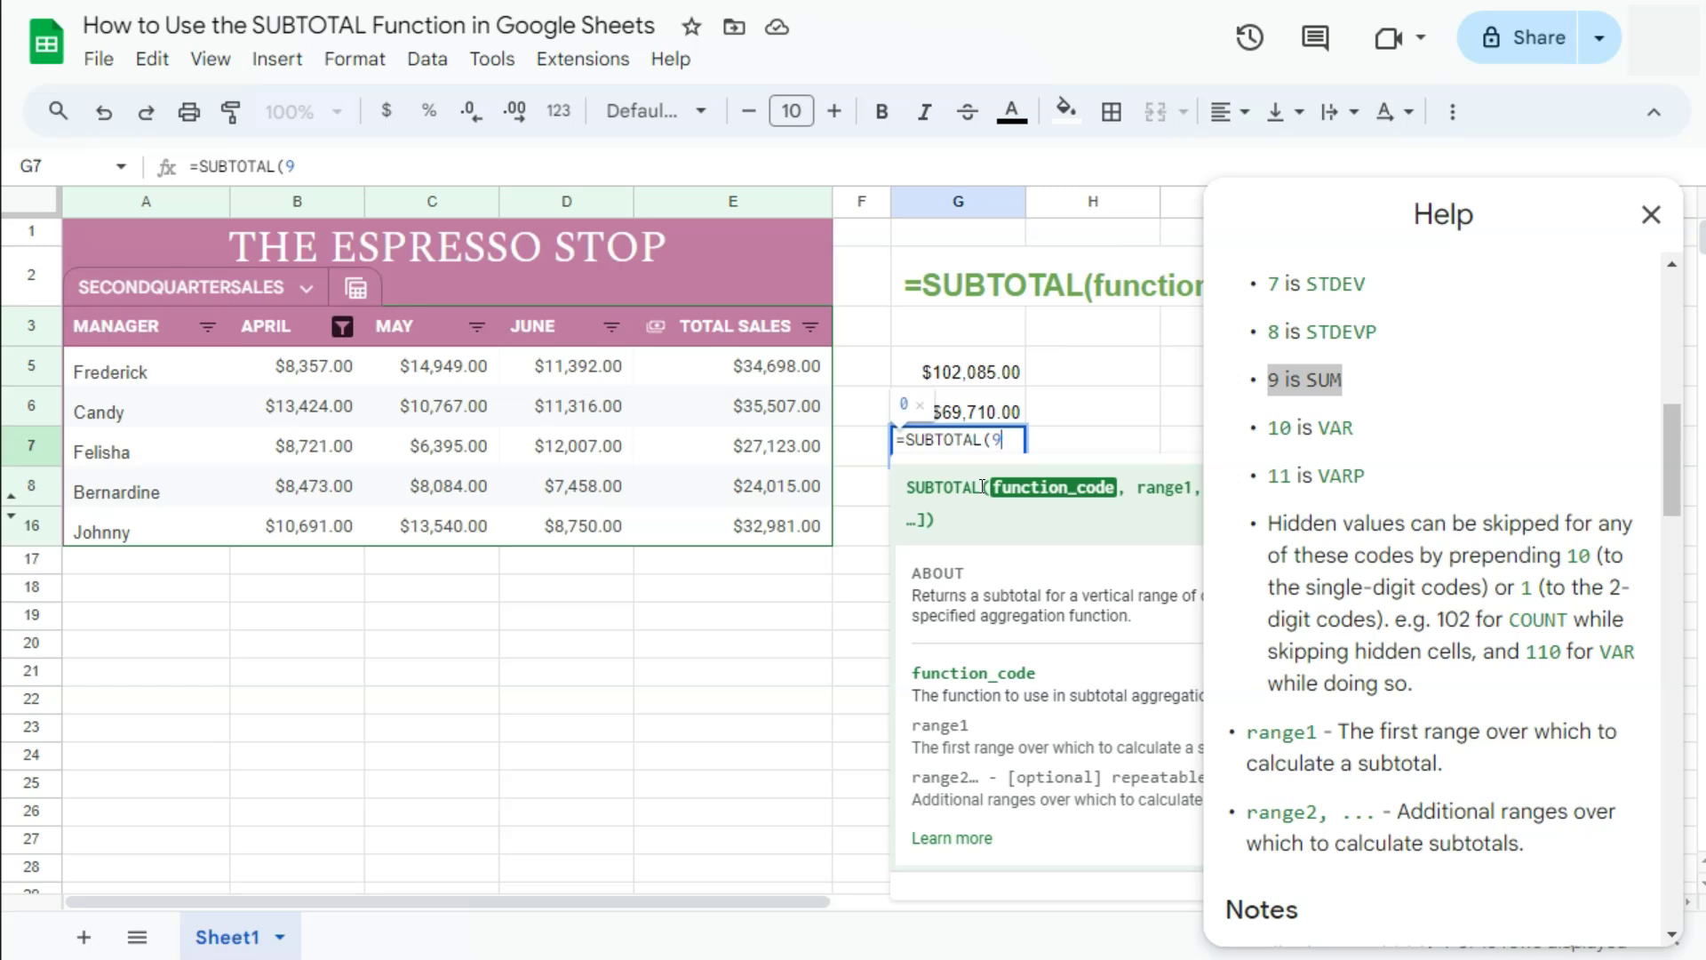
type(",")
left_click_drag(308, 364, 312, 538)
key("Return")
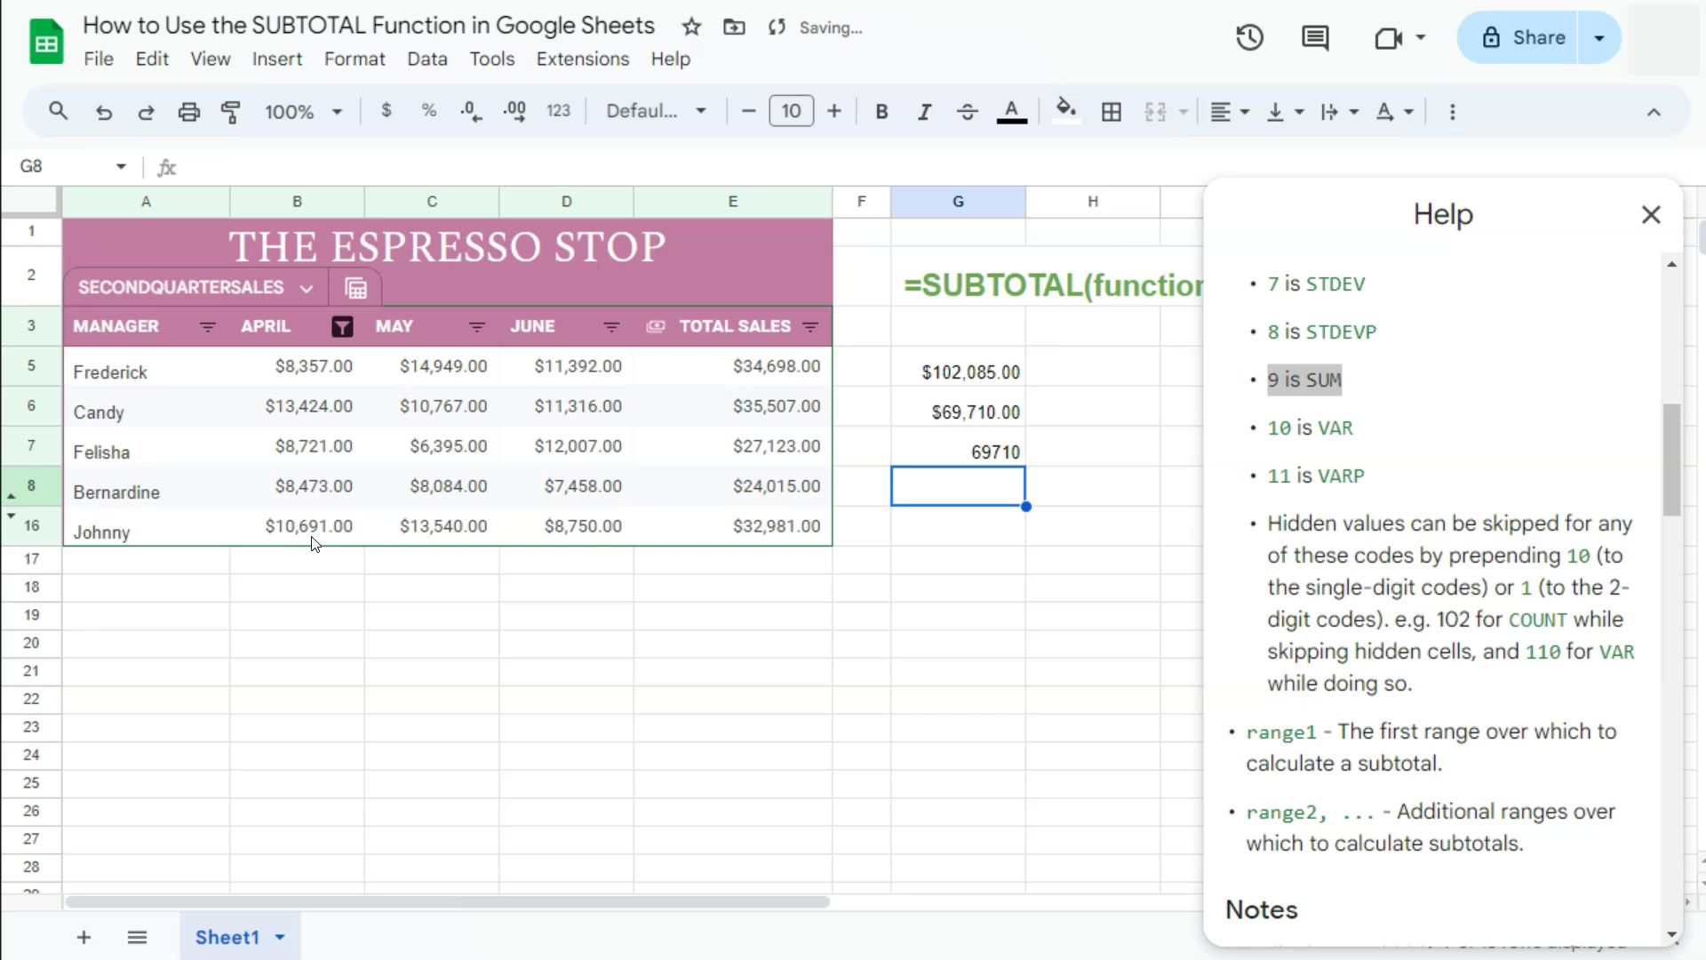
left_click(986, 450)
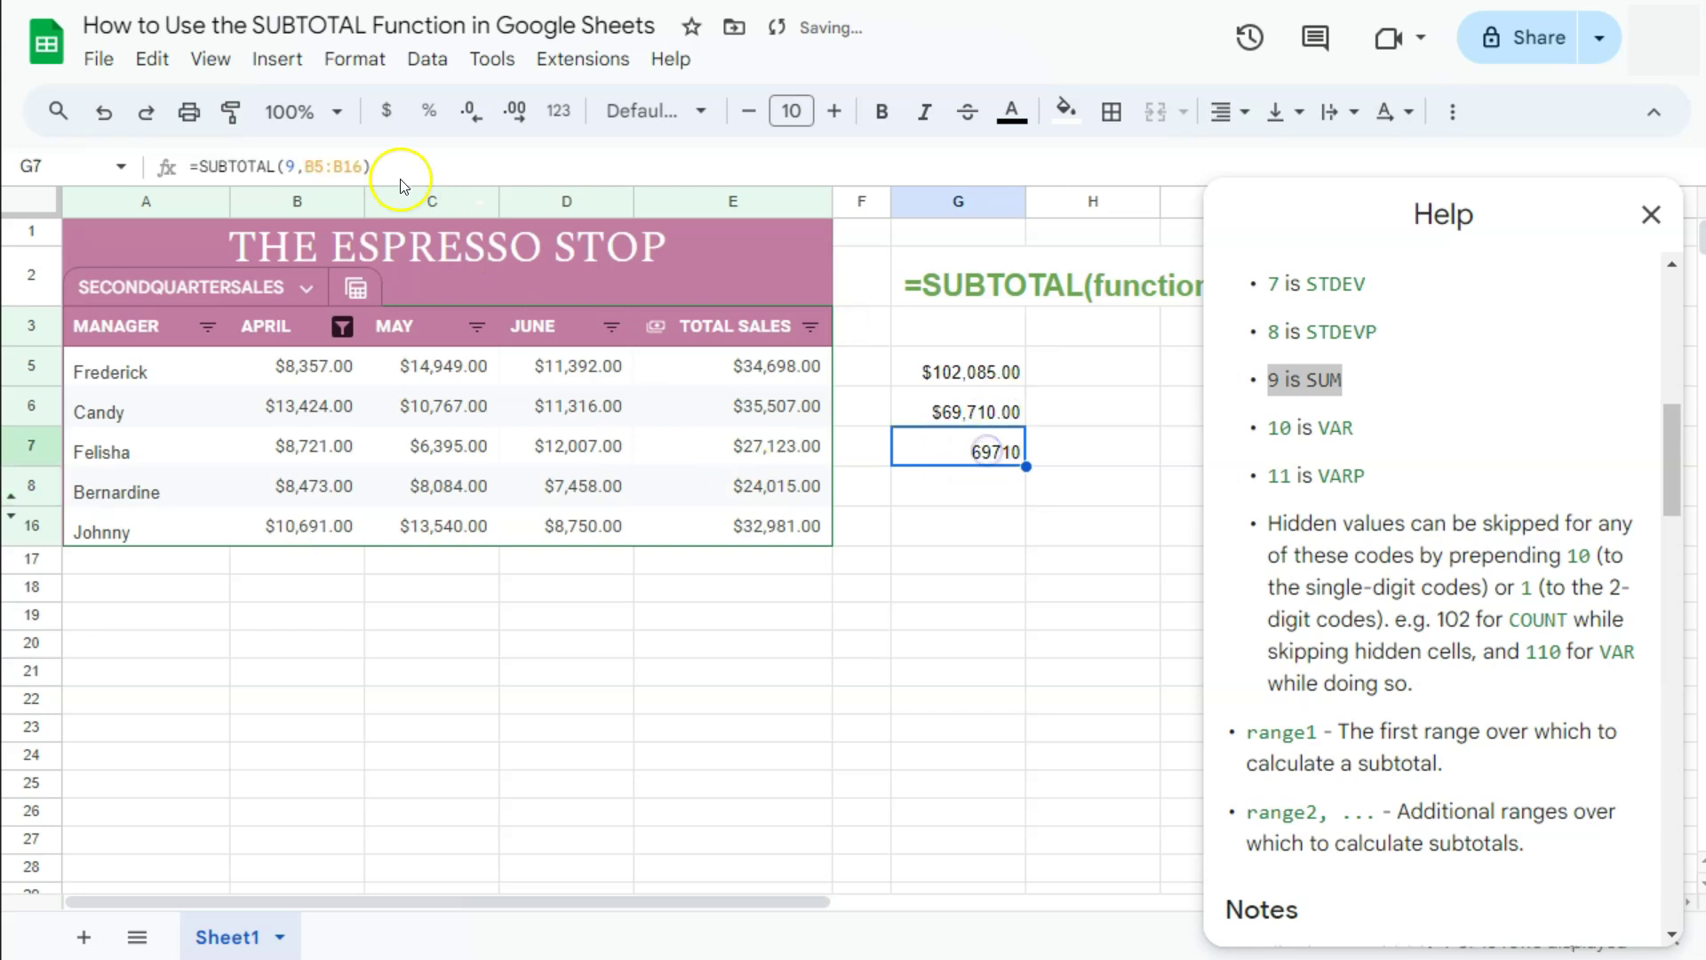
left_click(387, 111)
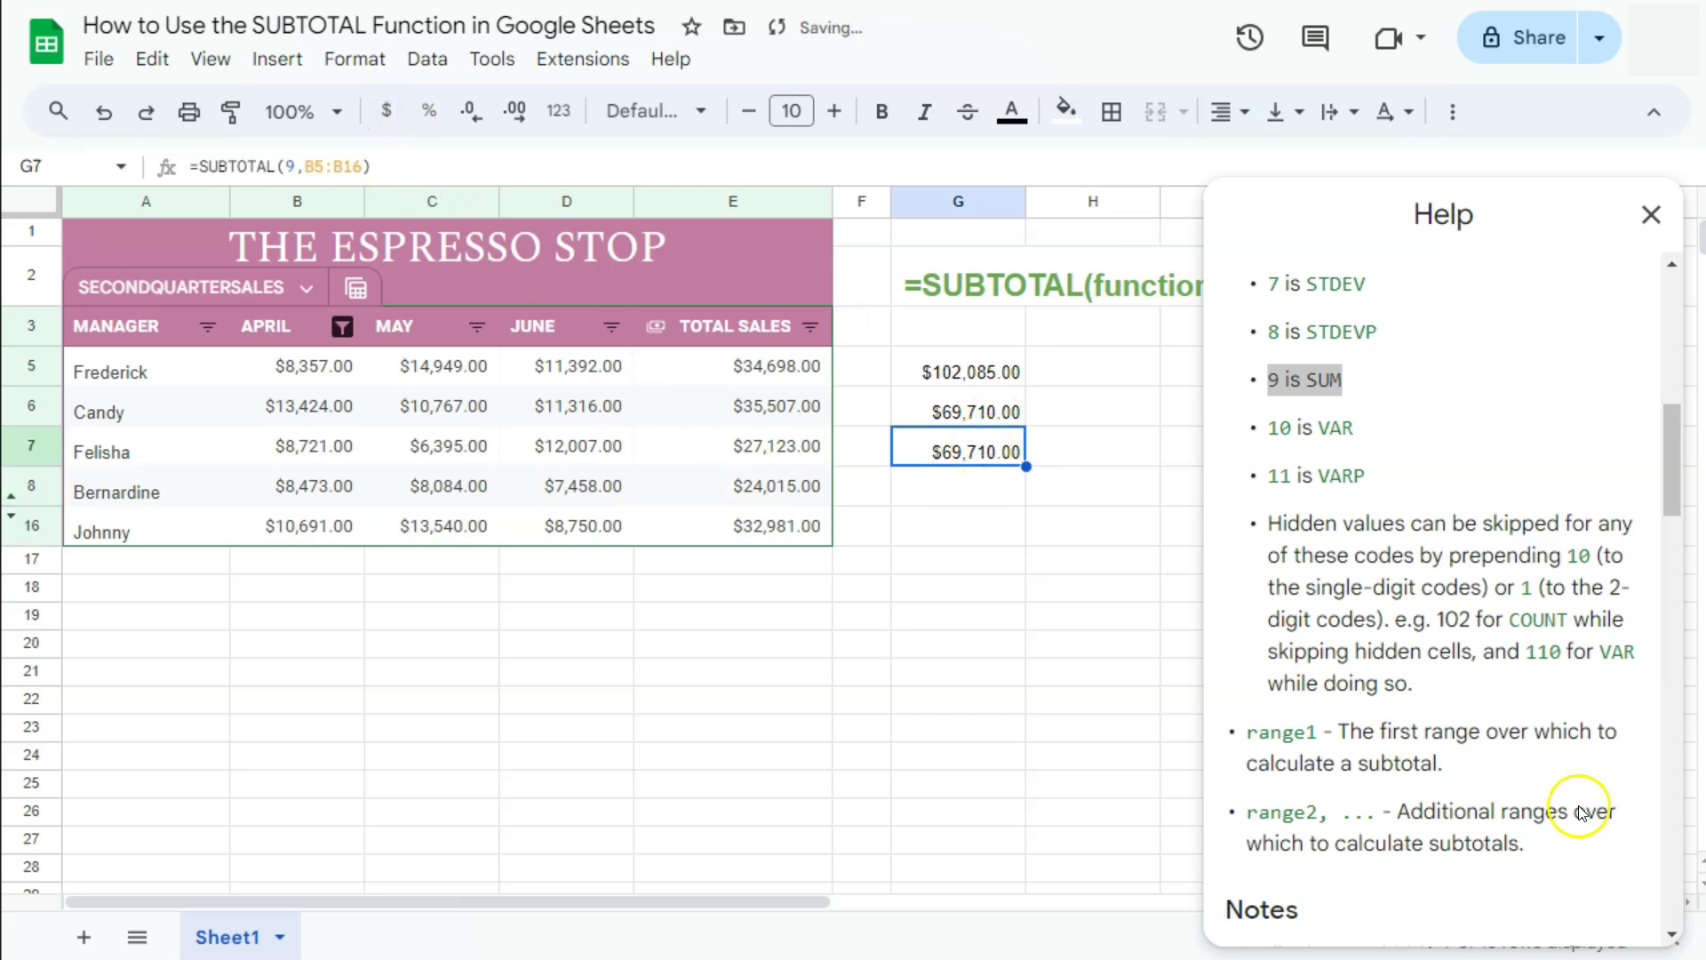
- Change G7's function code to 109 so hidden rows are skipped too, giving $49,666.00
double_click(1577, 557)
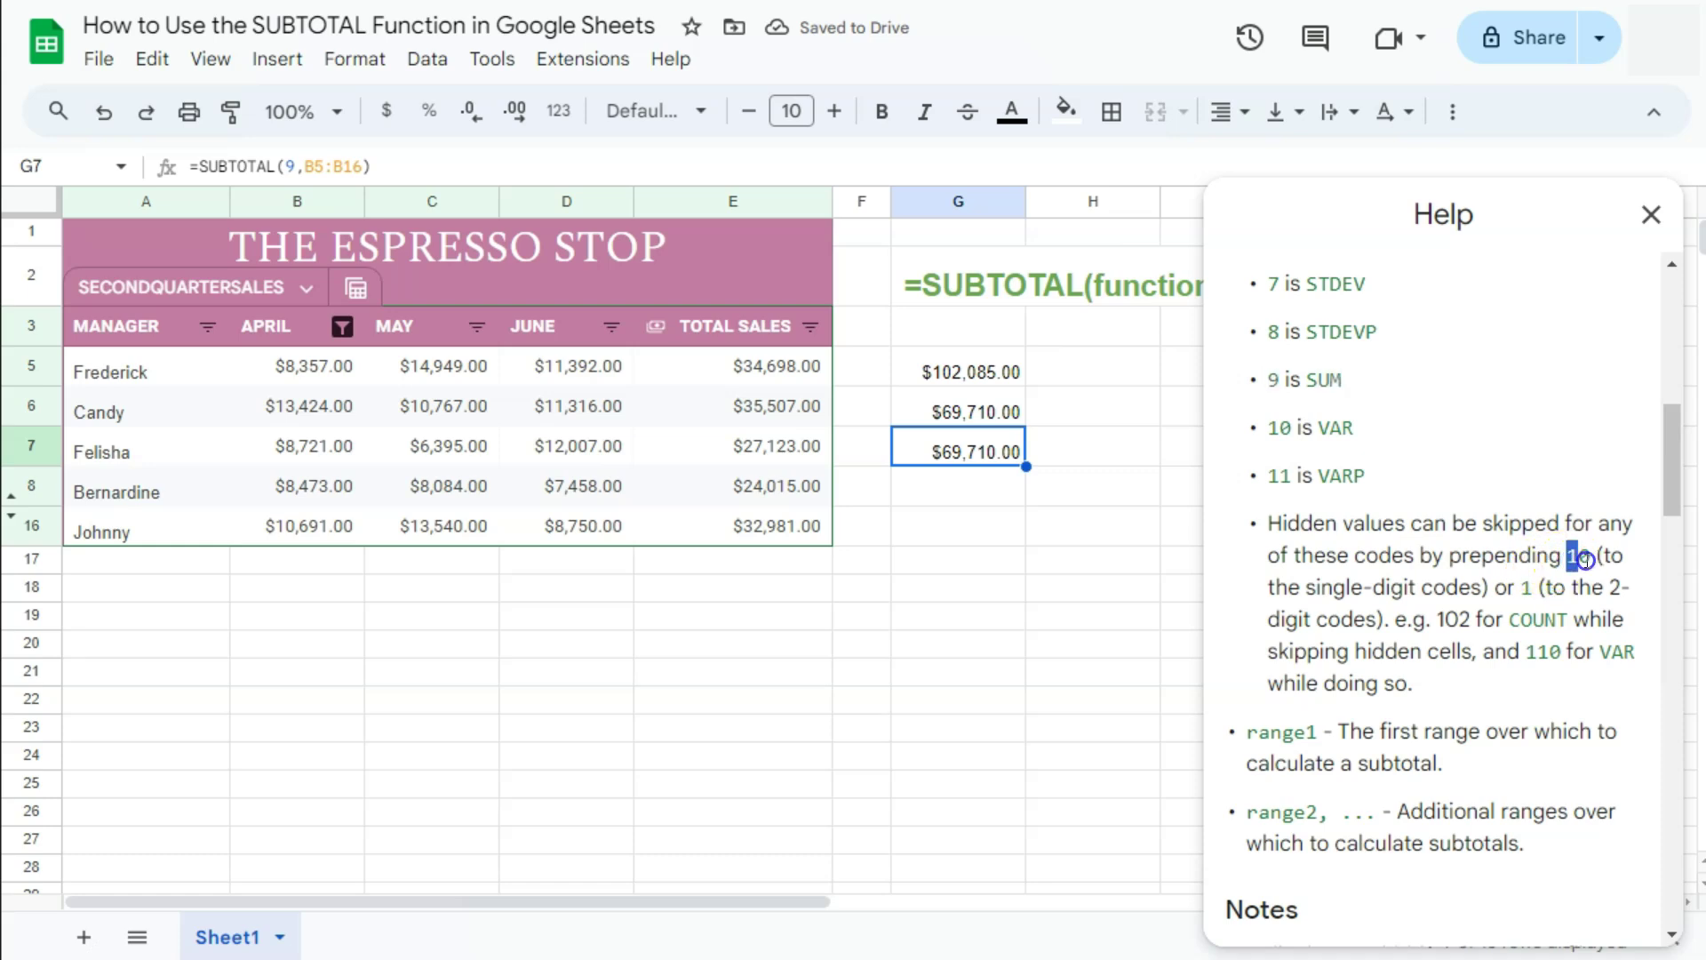
double_click(979, 450)
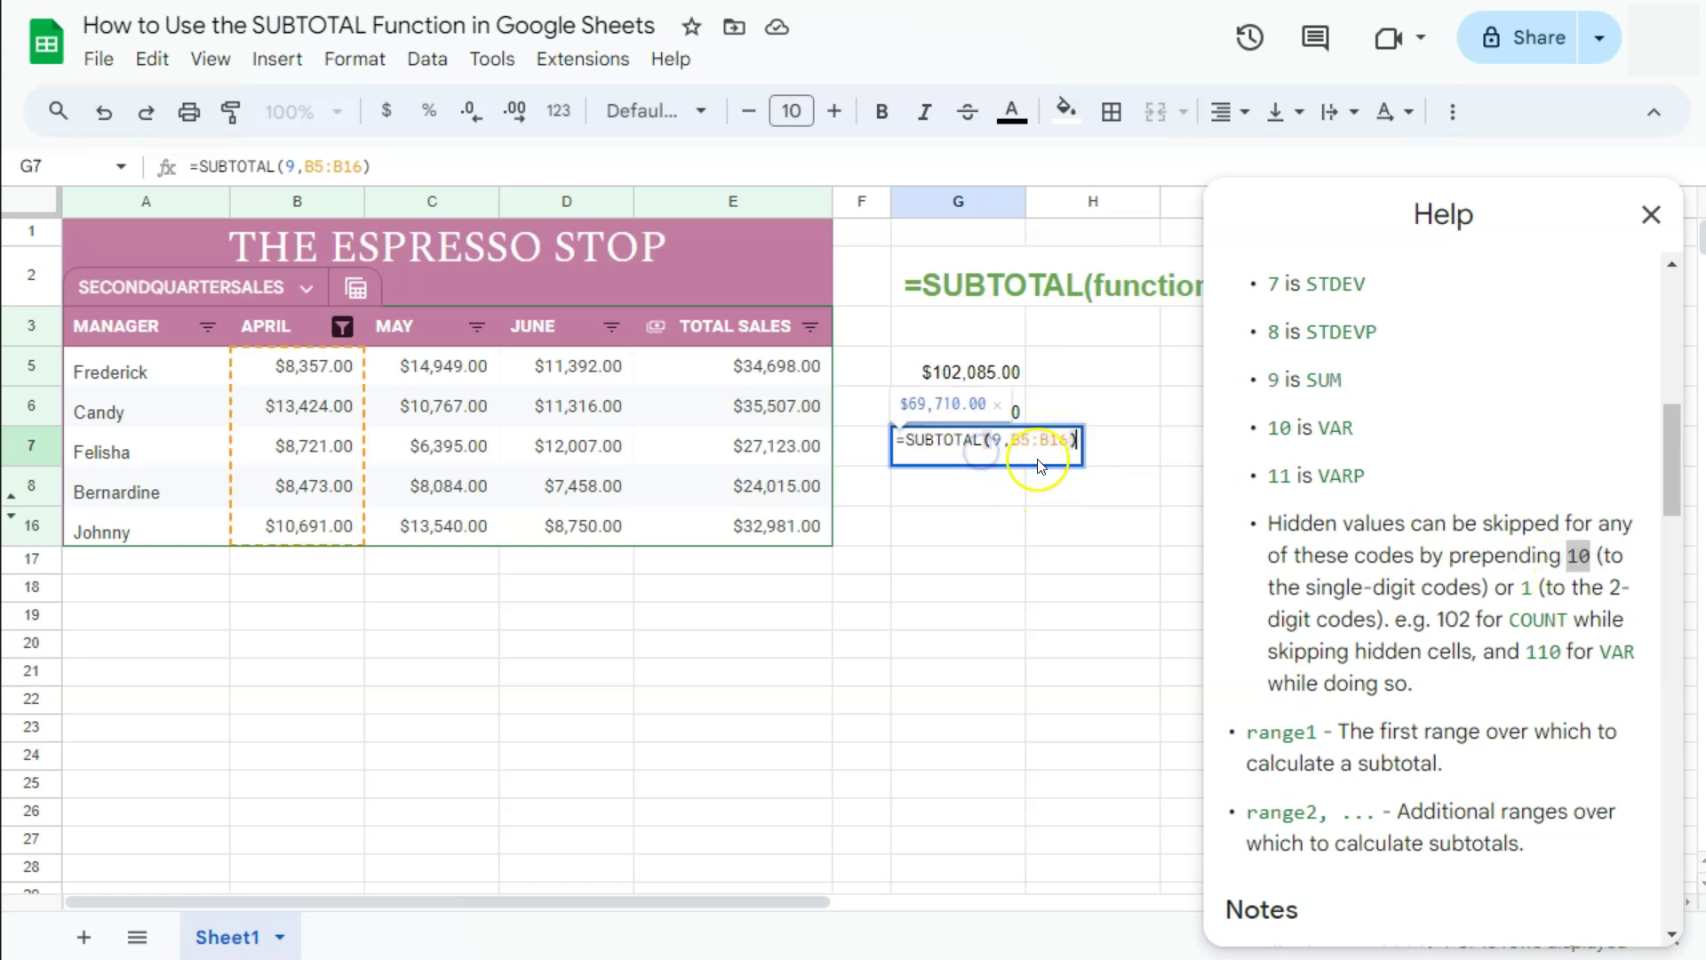
left_click(985, 441)
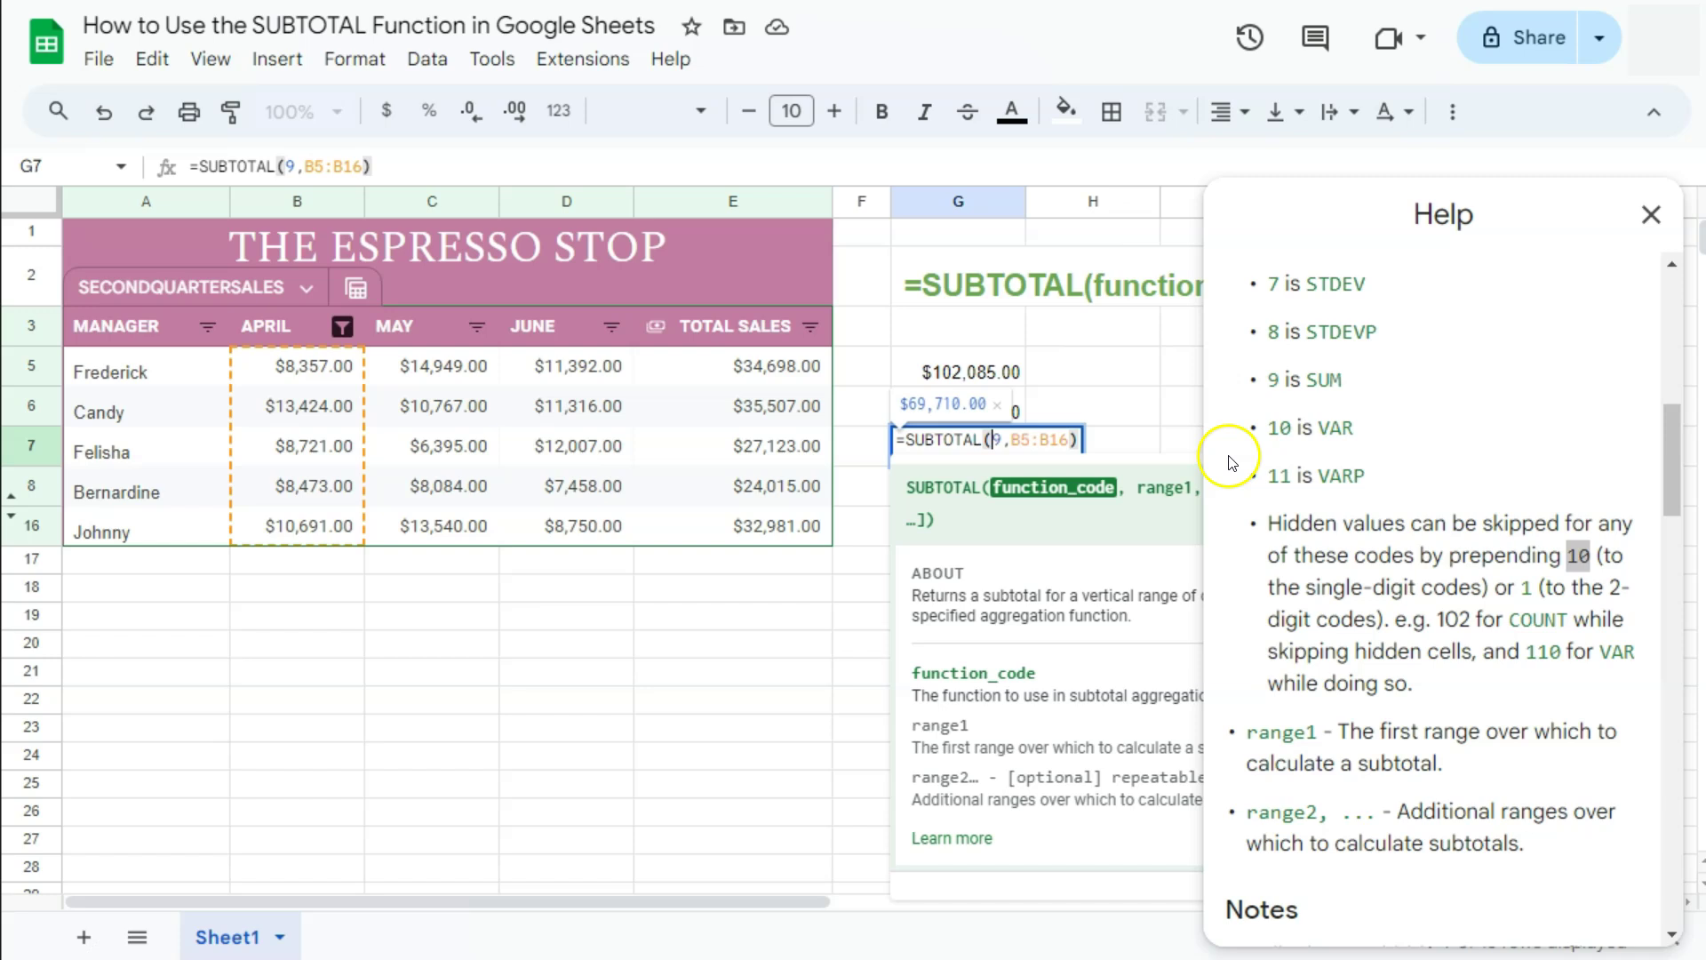
type("10")
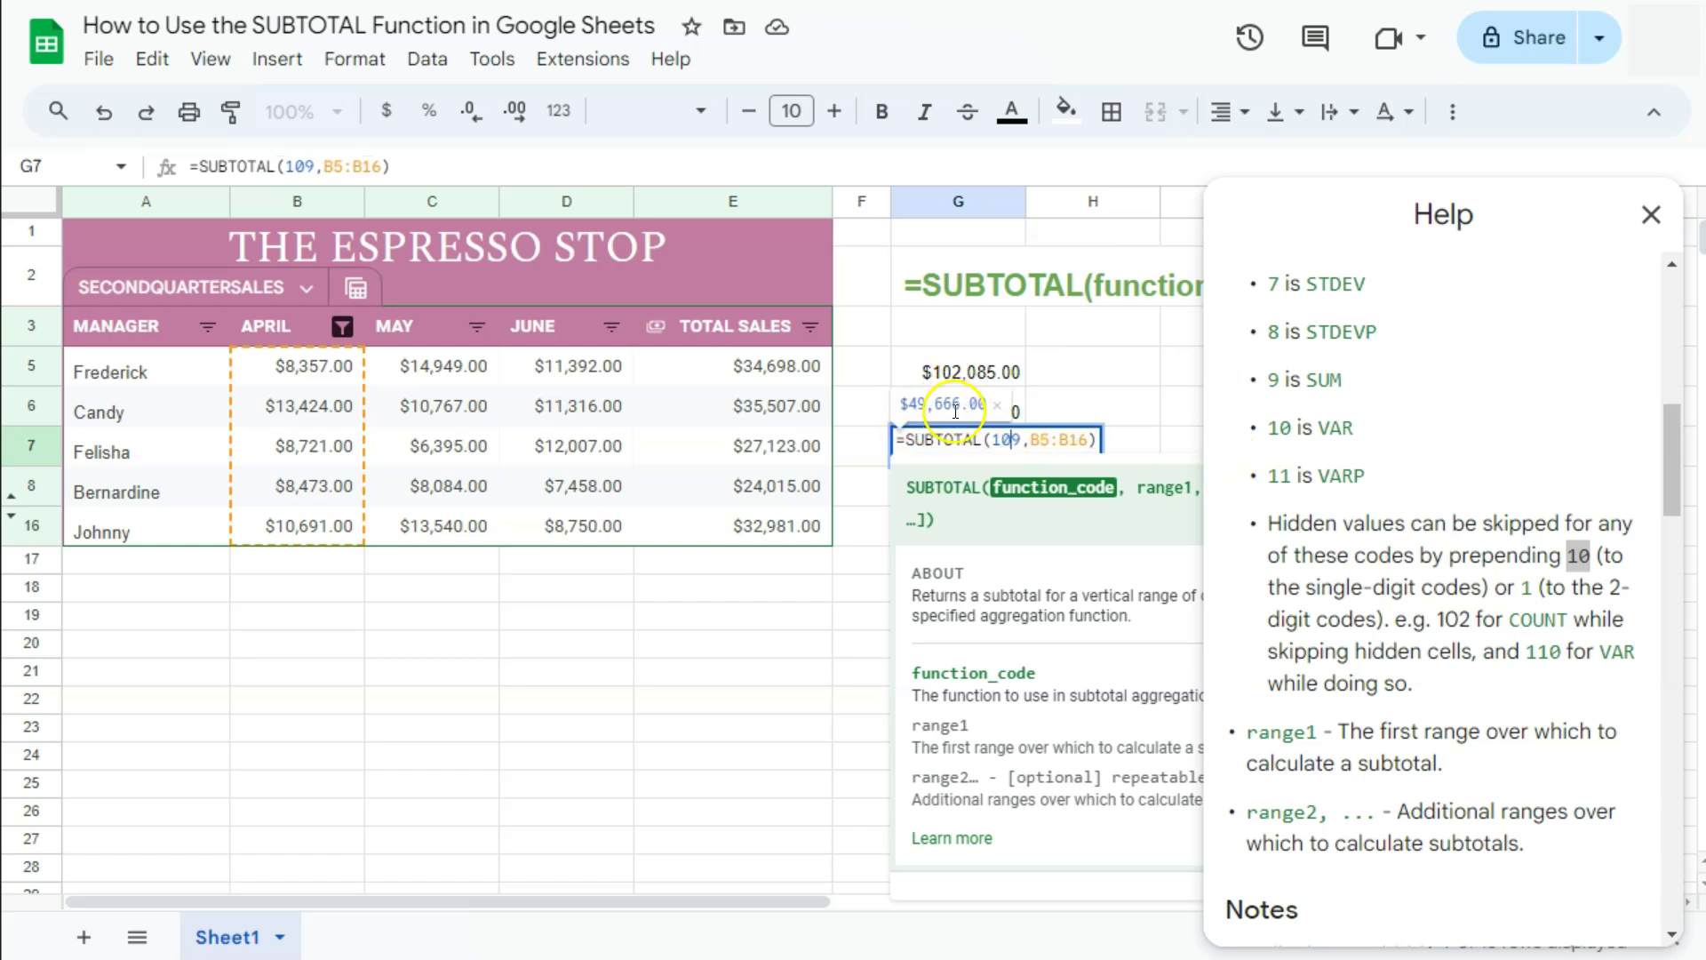
key("Return")
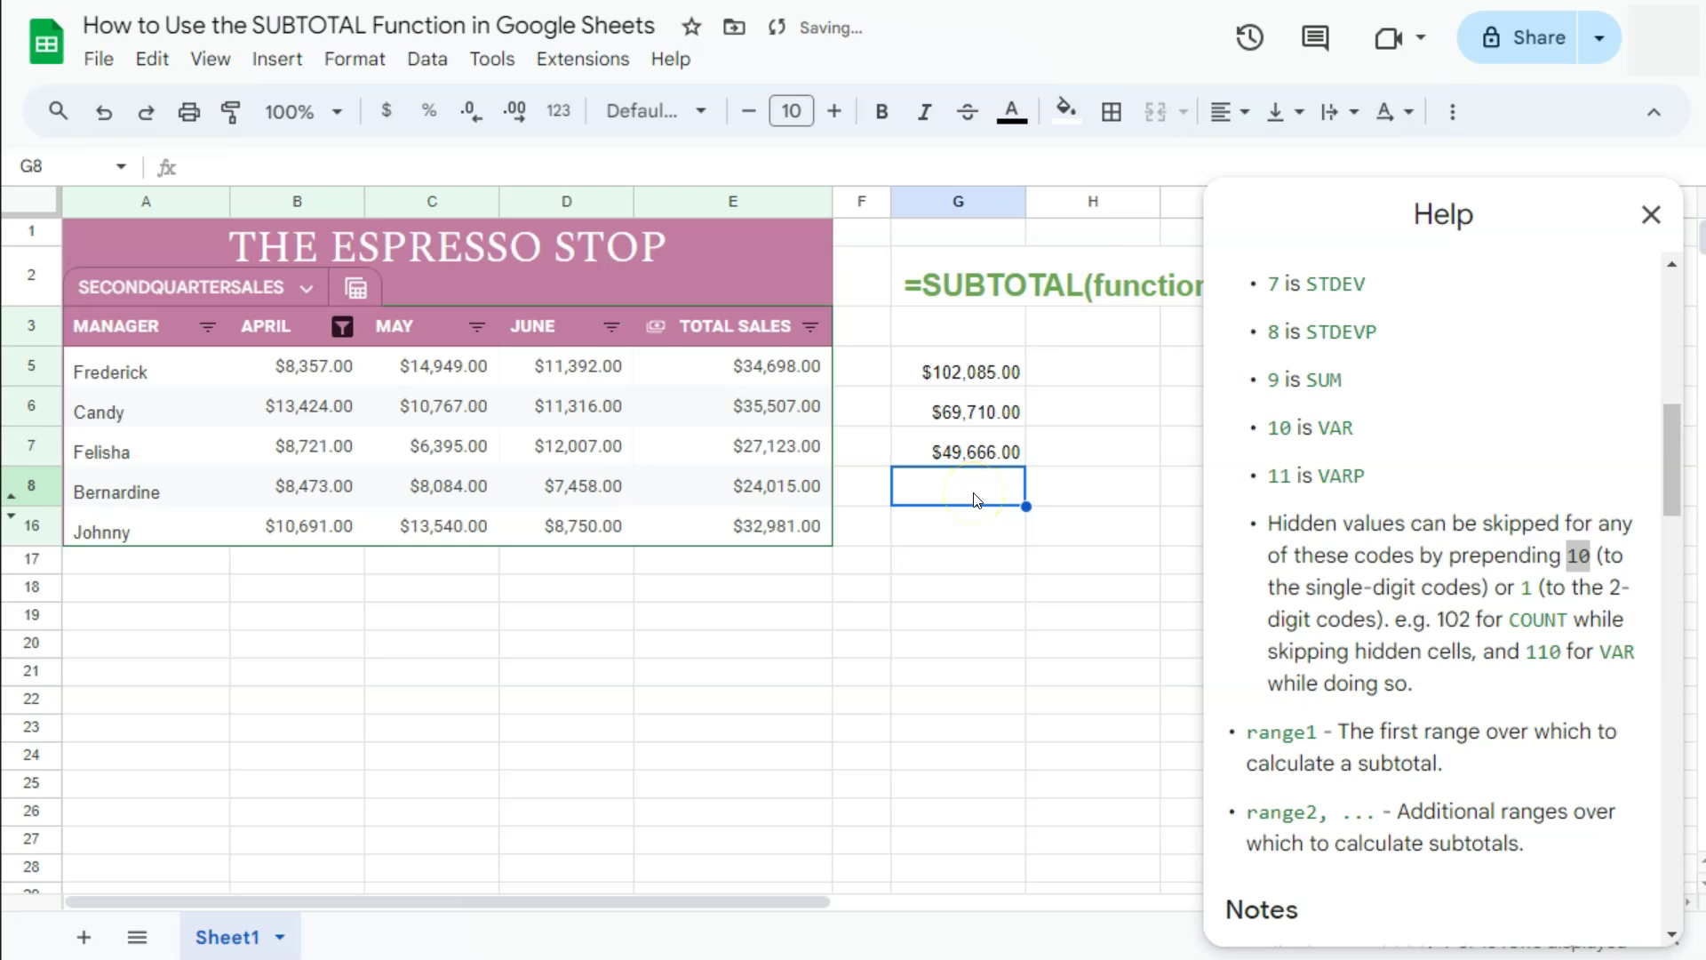
- Compare the G6 and G7 formulas, then close the Help panel
left_click(971, 416)
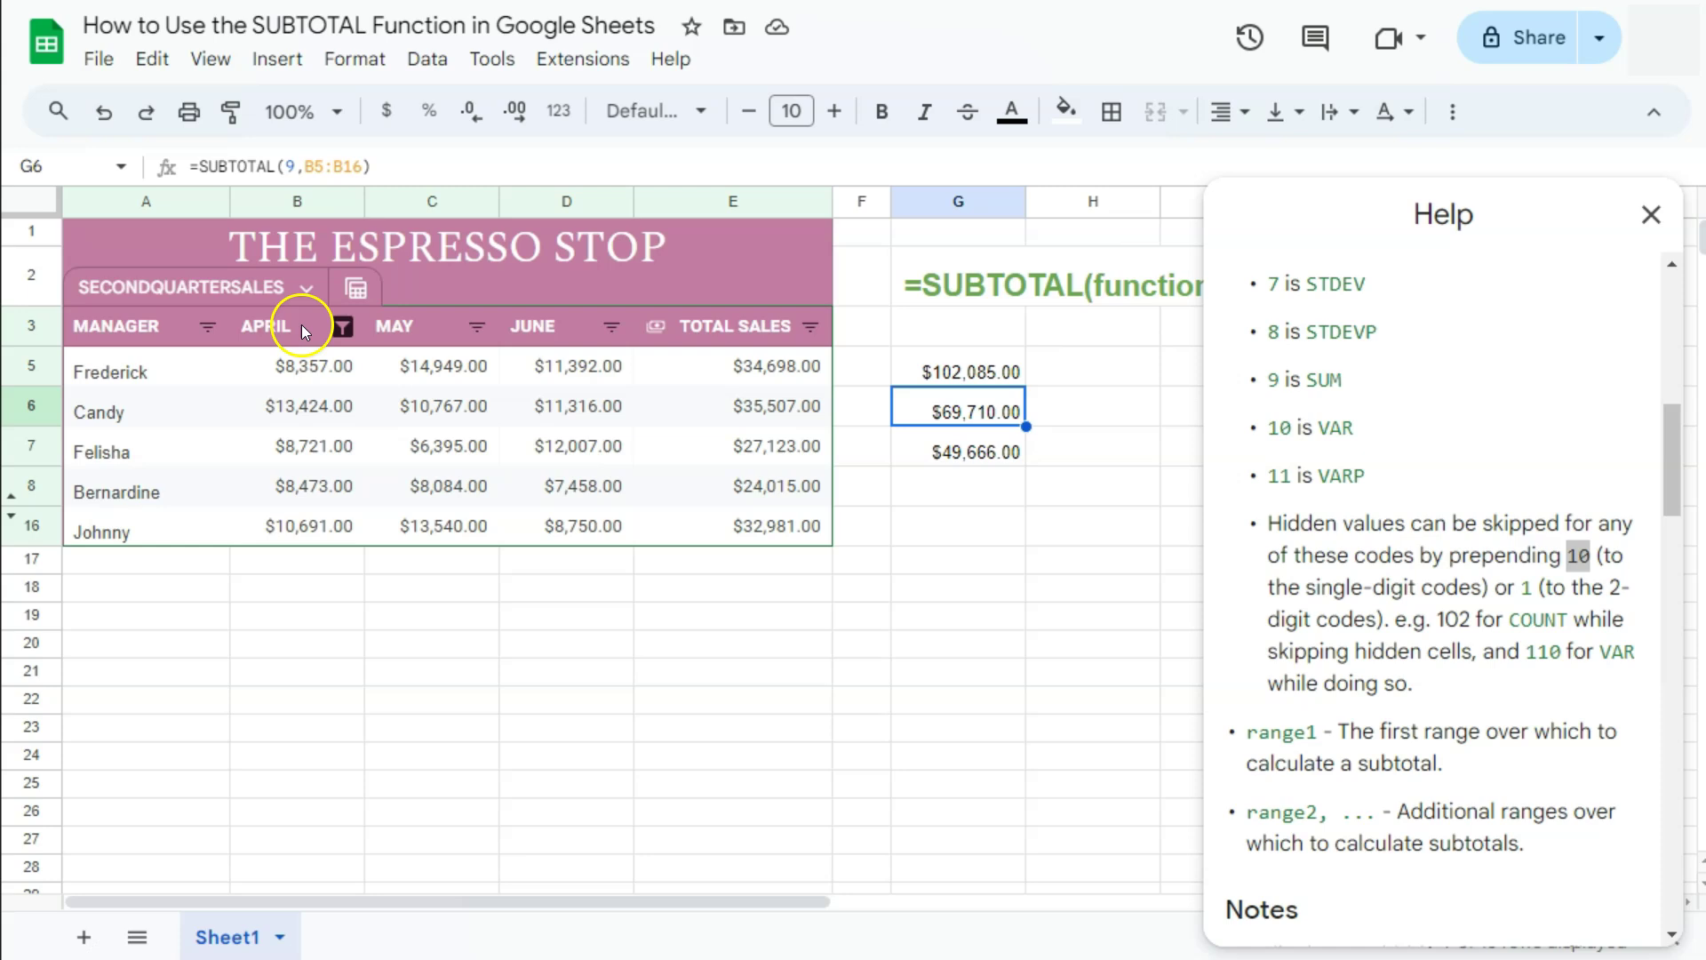
left_click(970, 451)
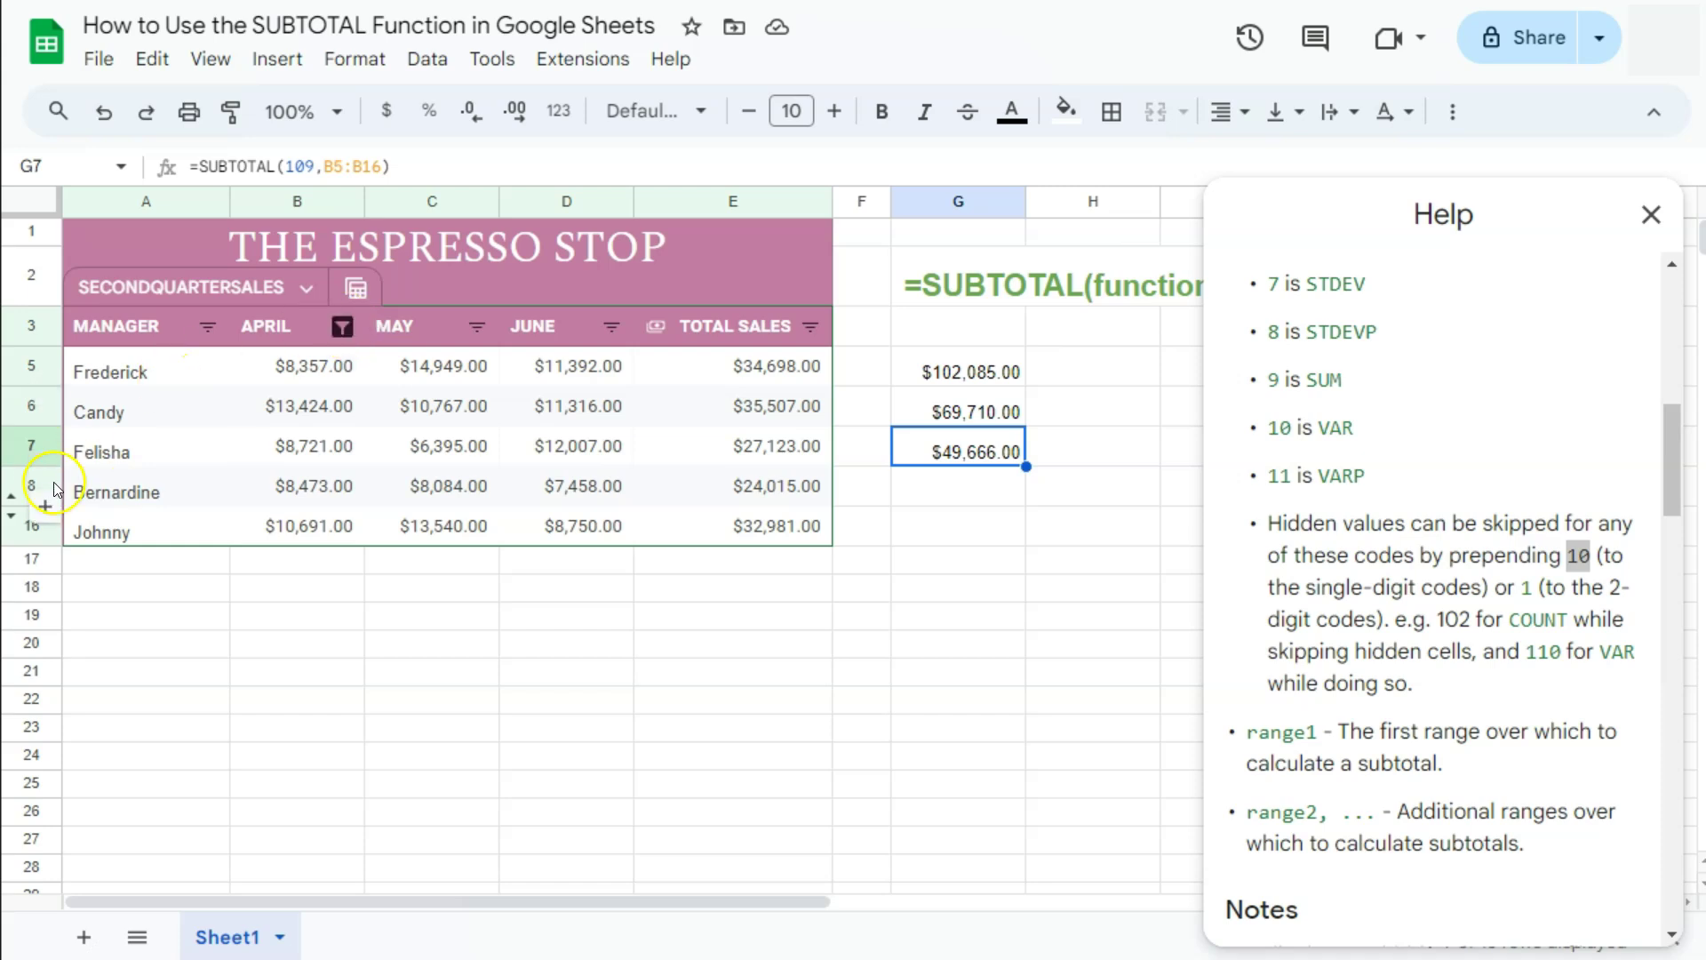
left_click(1083, 503)
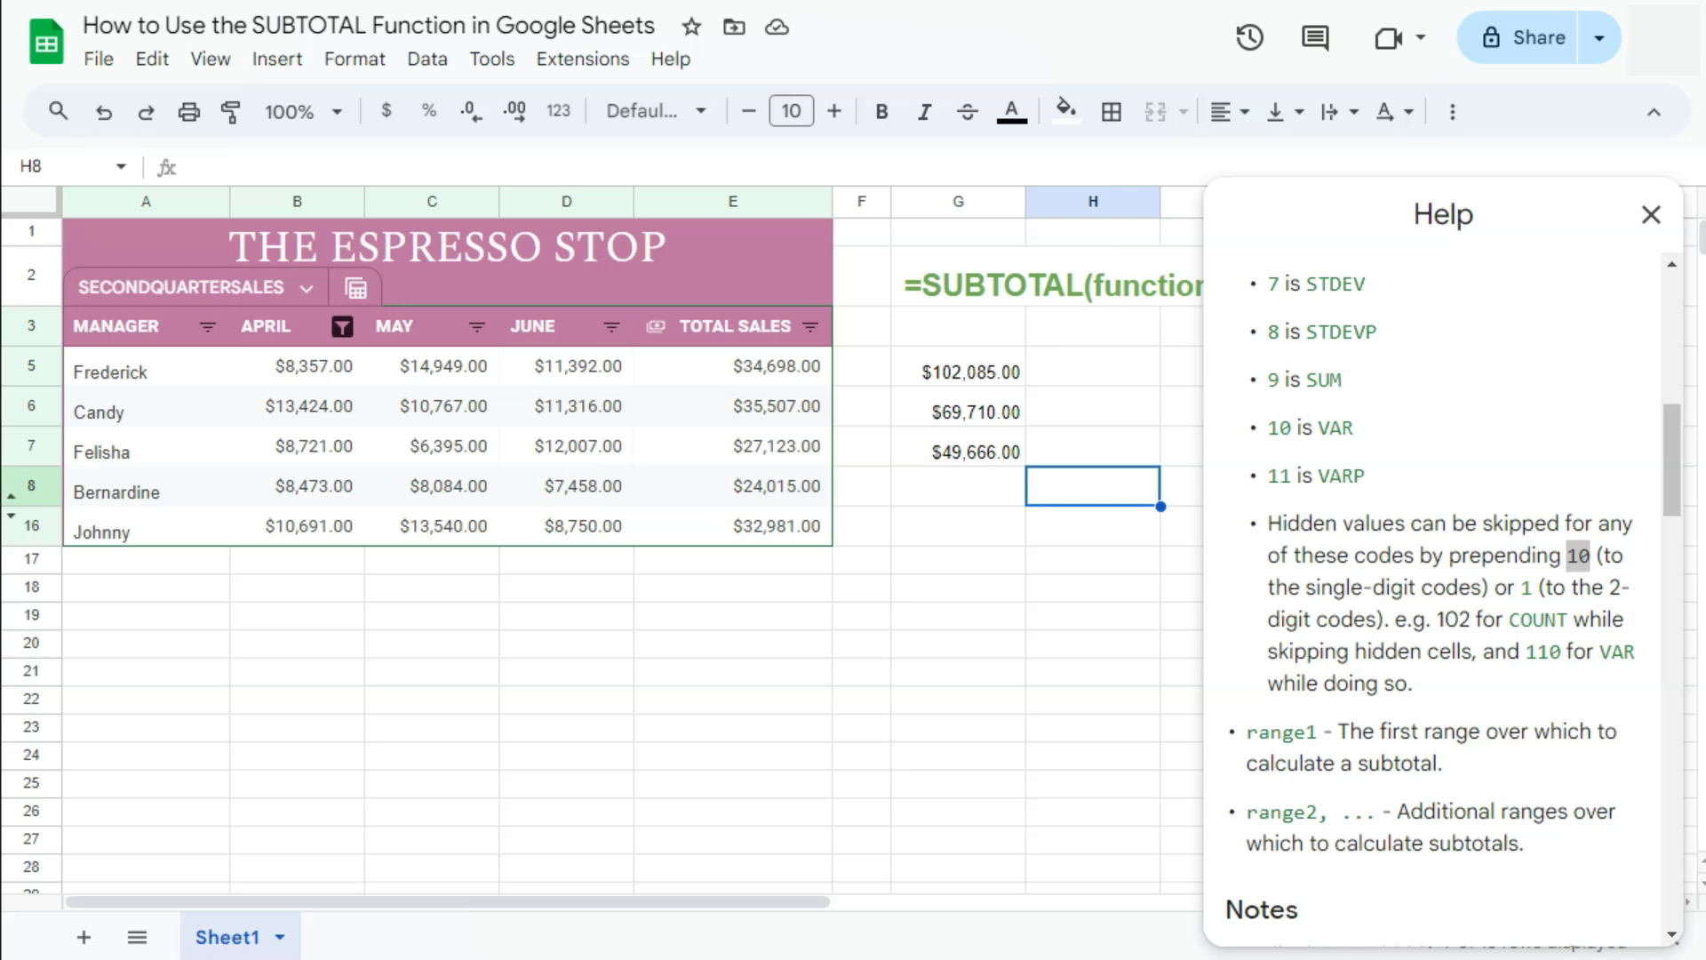
left_click(1064, 446)
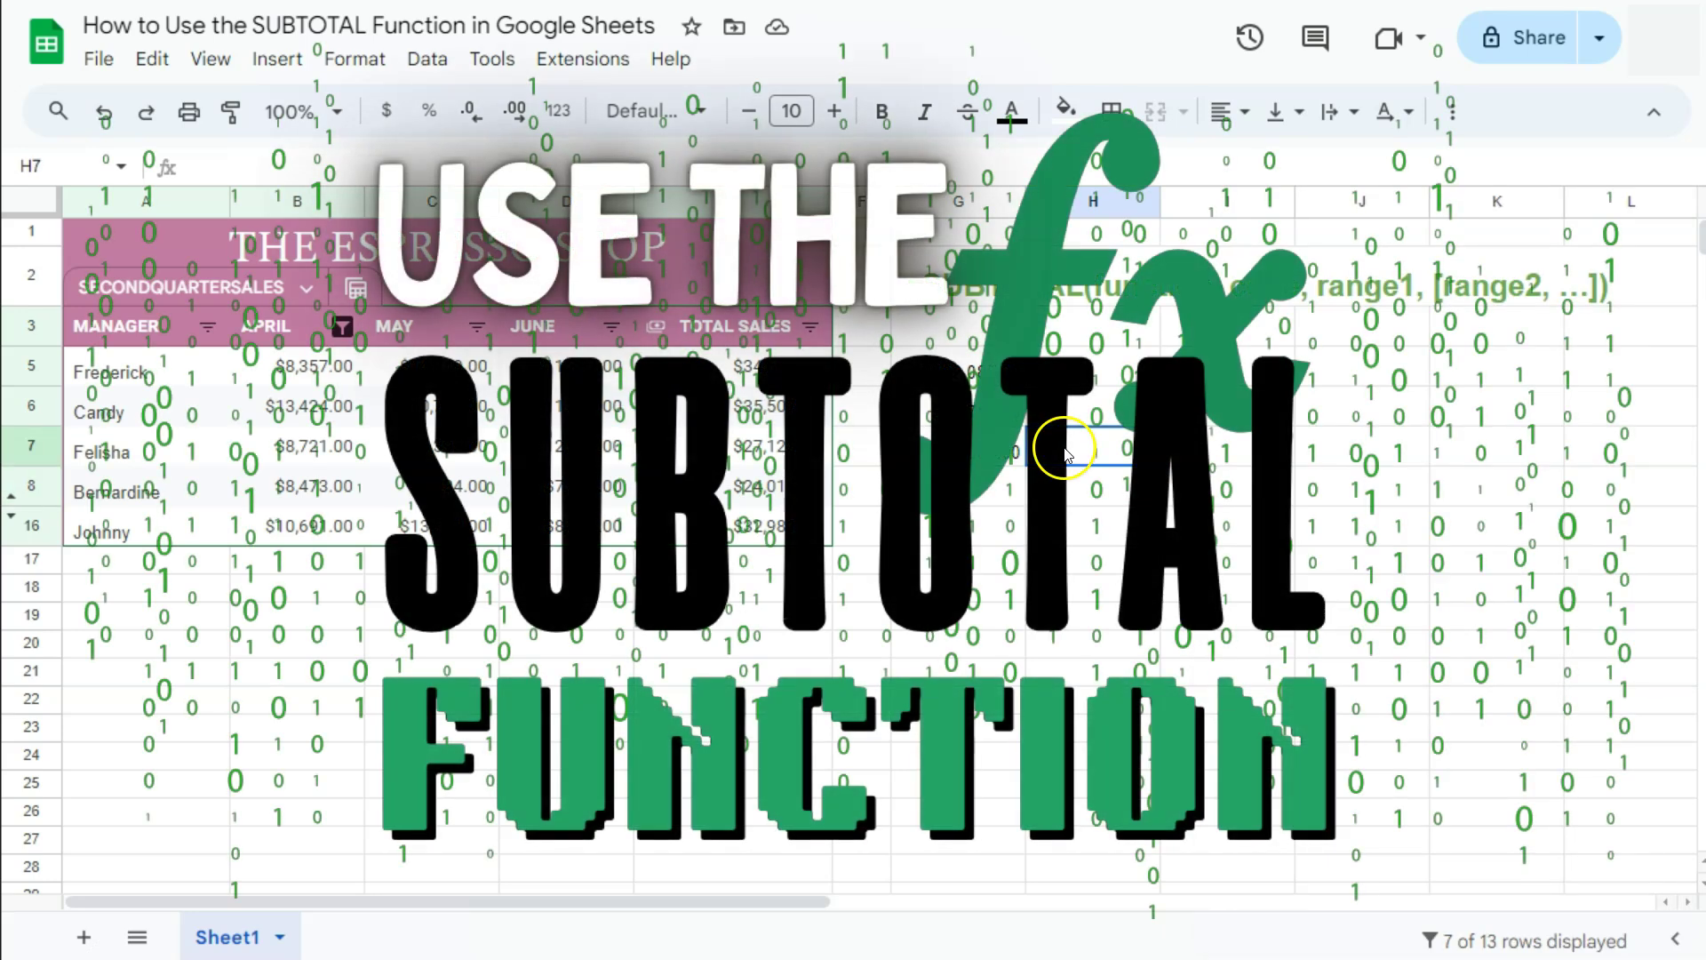